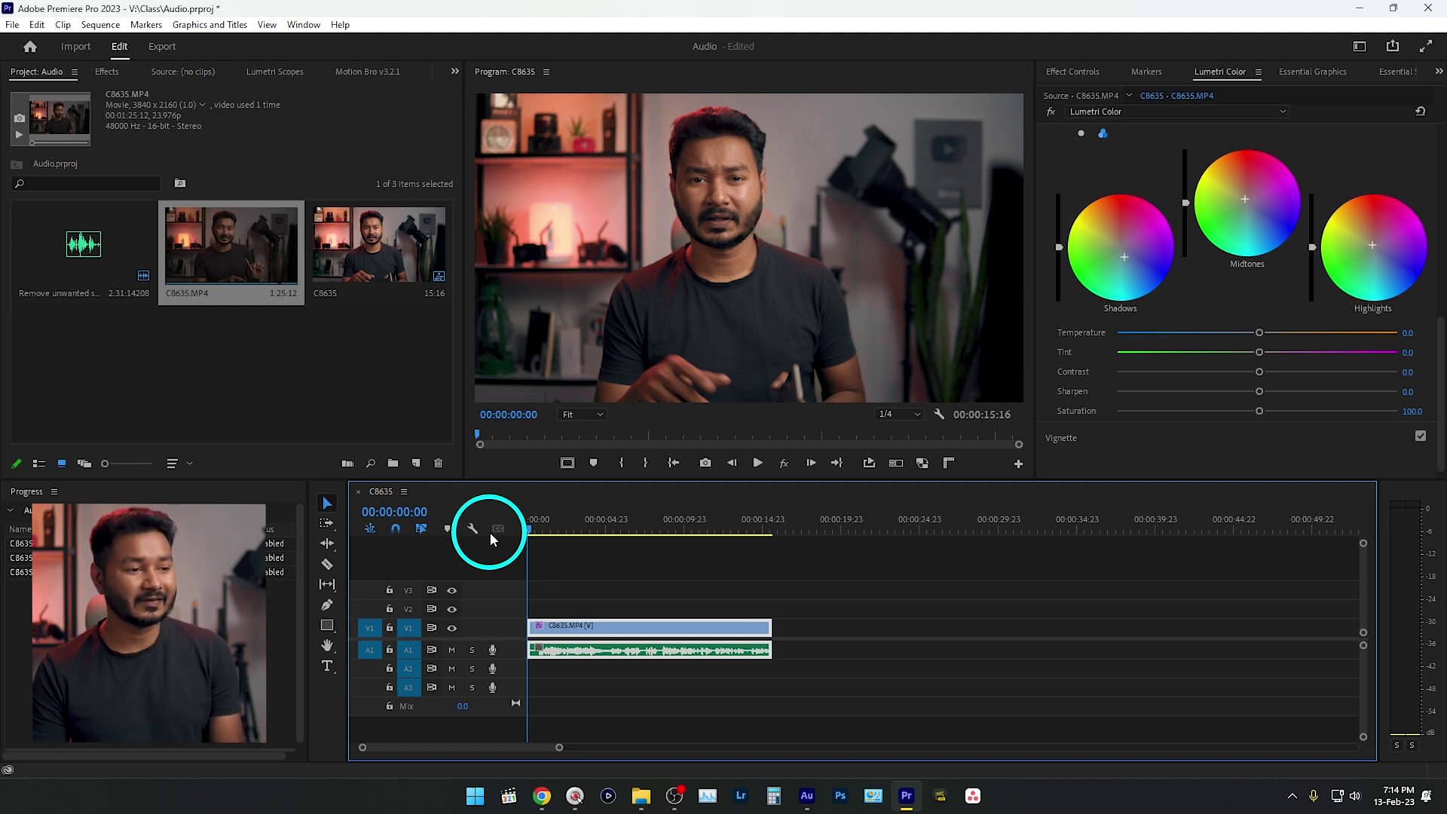
key(space)
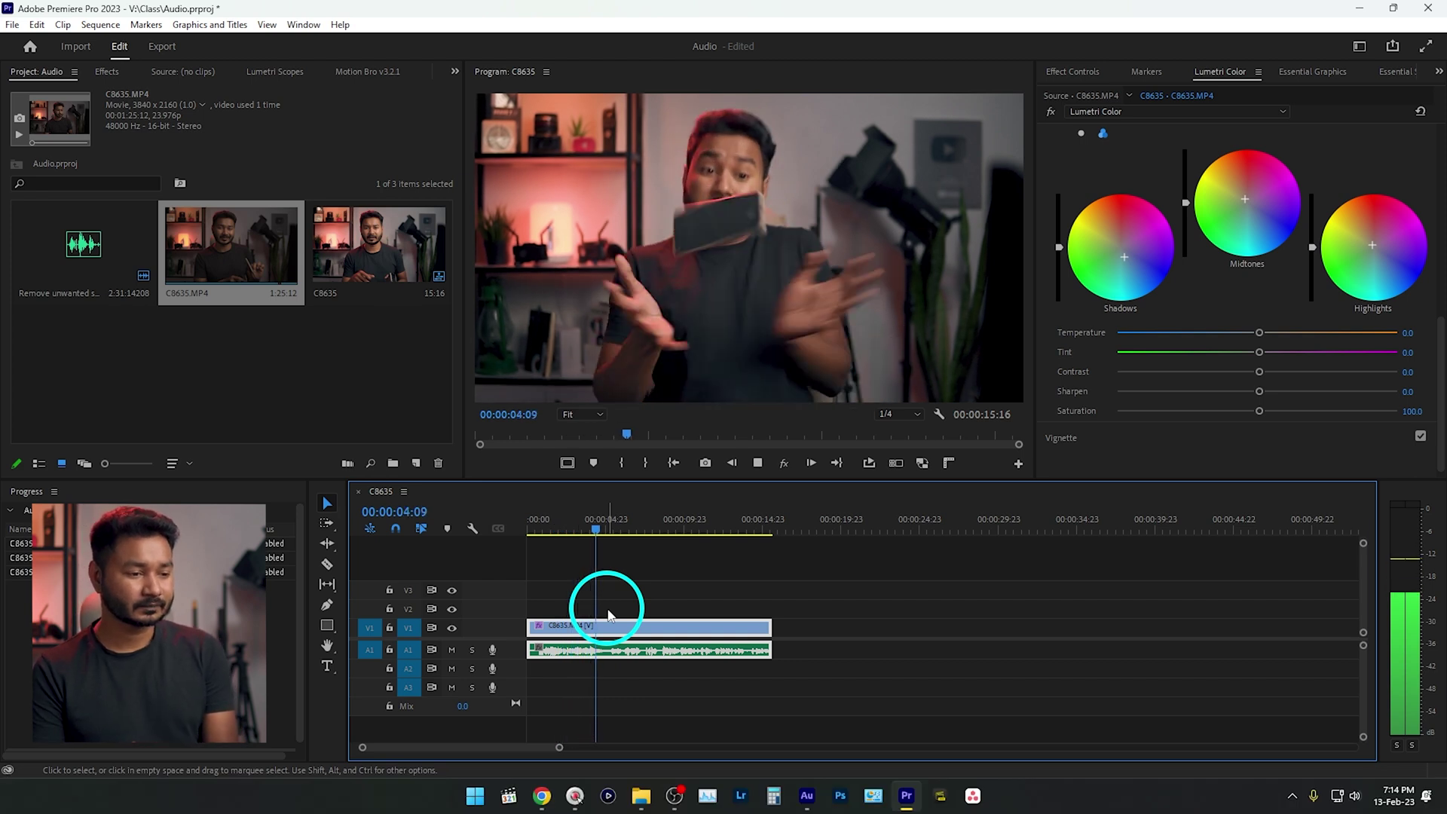
key(space)
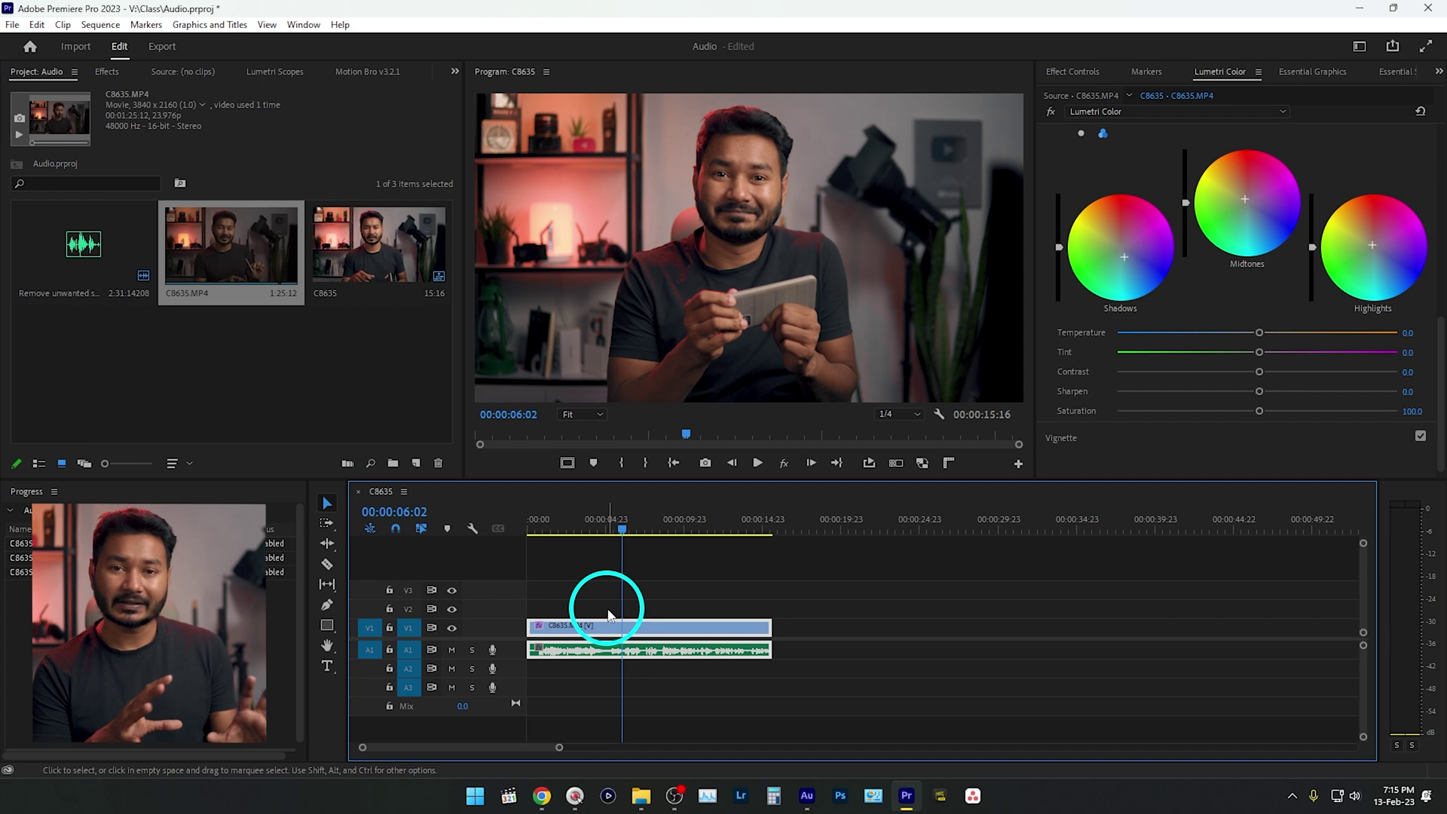
Use Edit Clip In Adobe Audition on the timeline clip to open its extracted audio
right_click(643, 630)
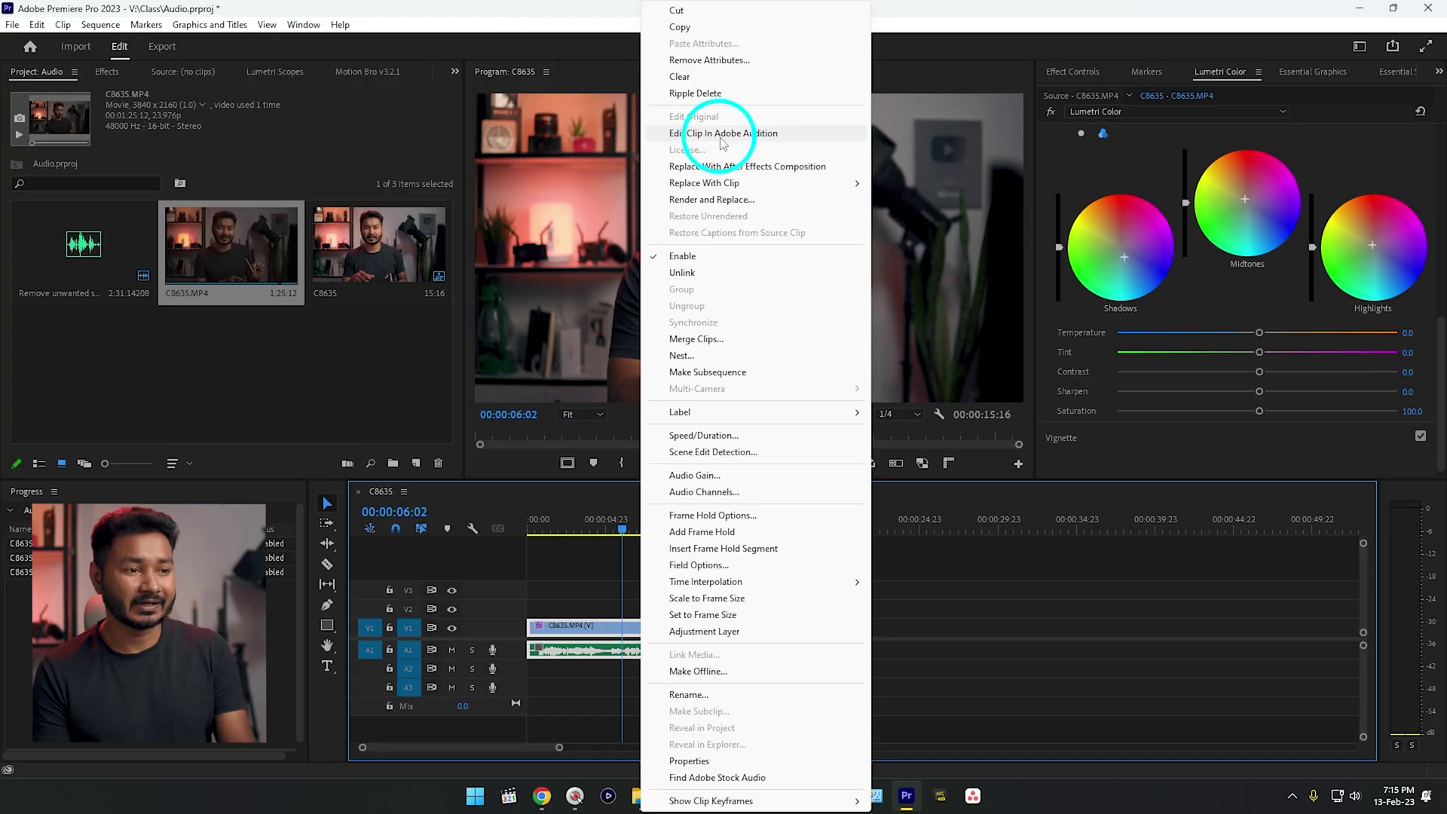
click(722, 144)
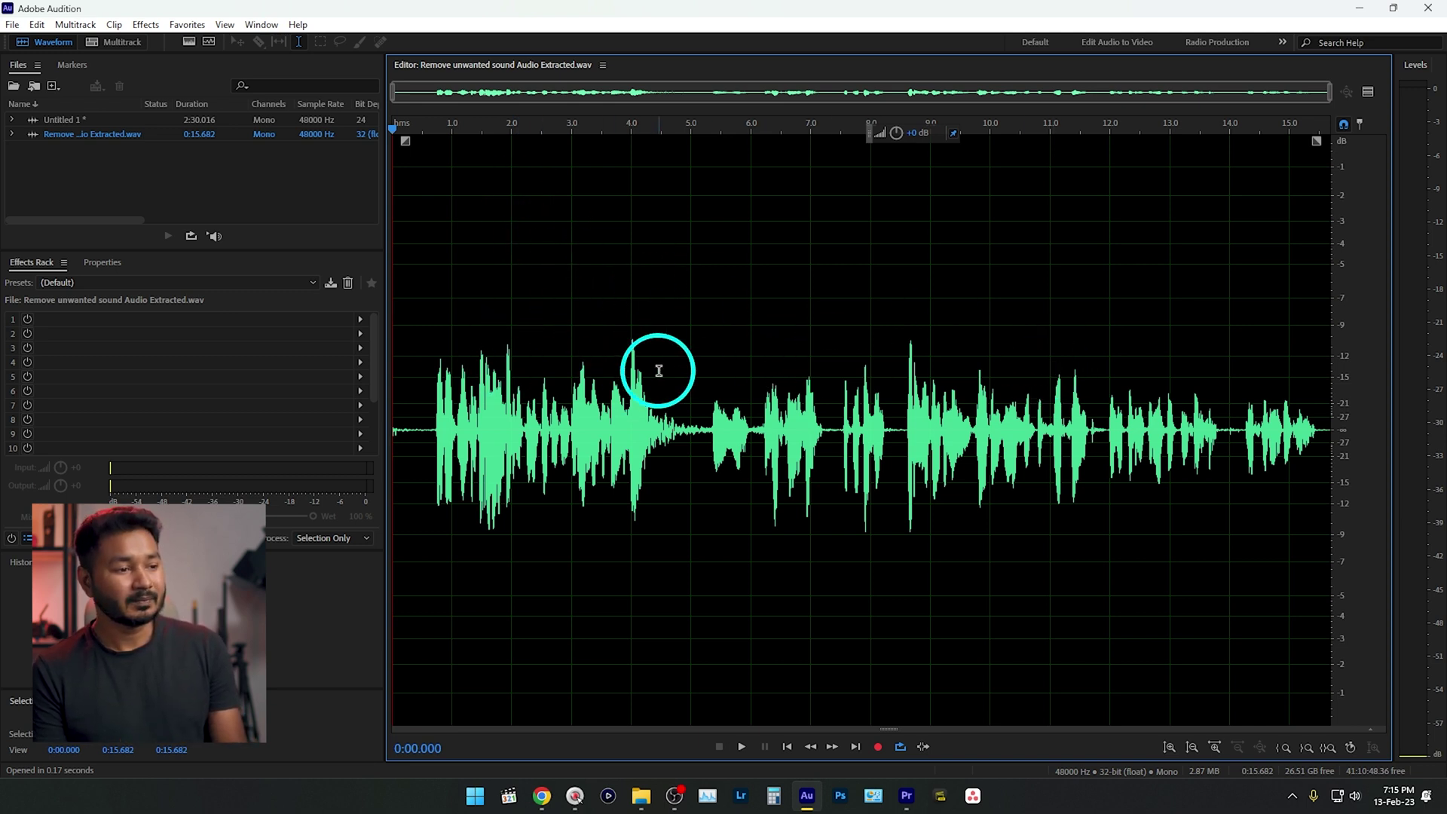
key(space)
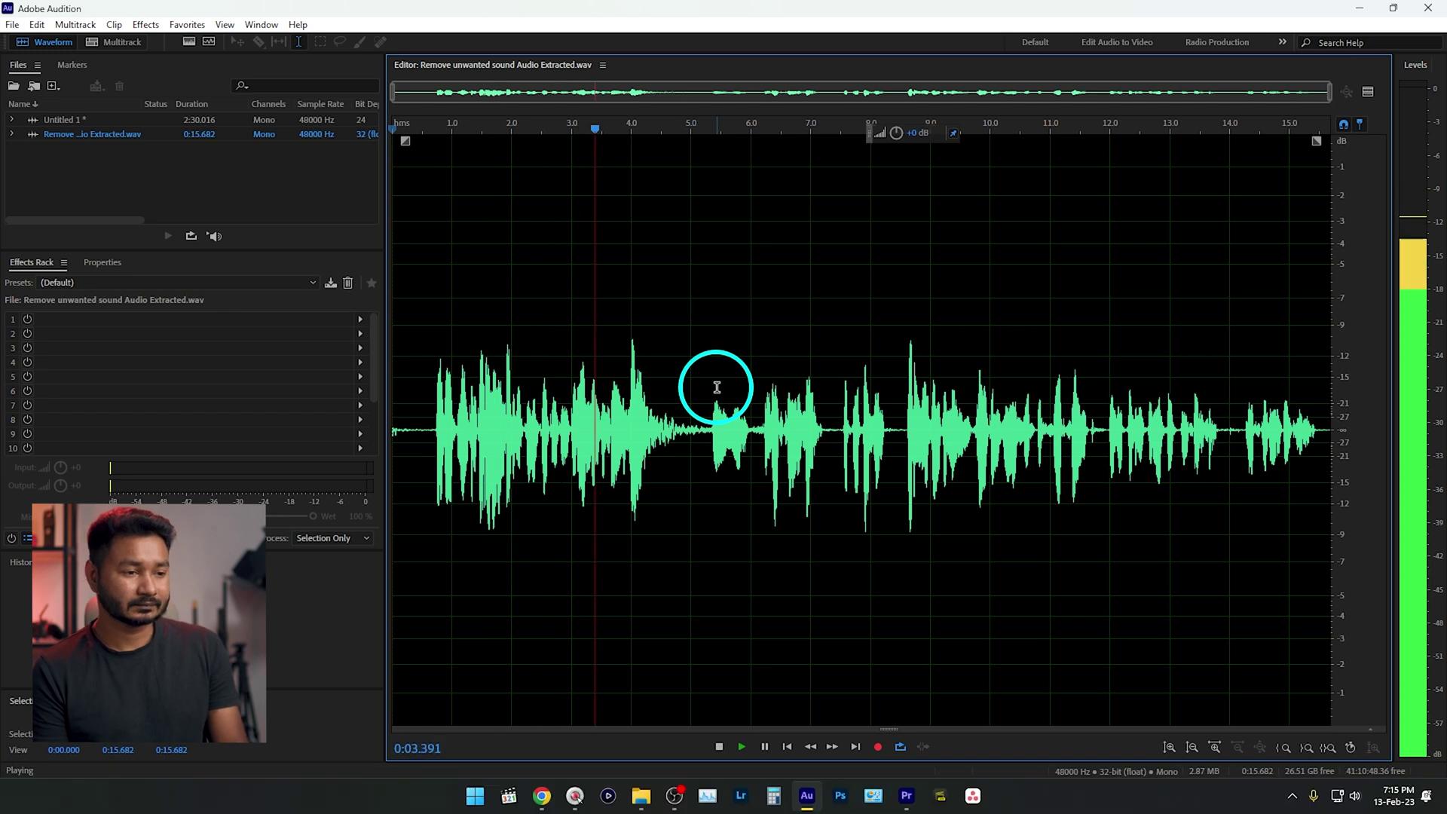
key(space)
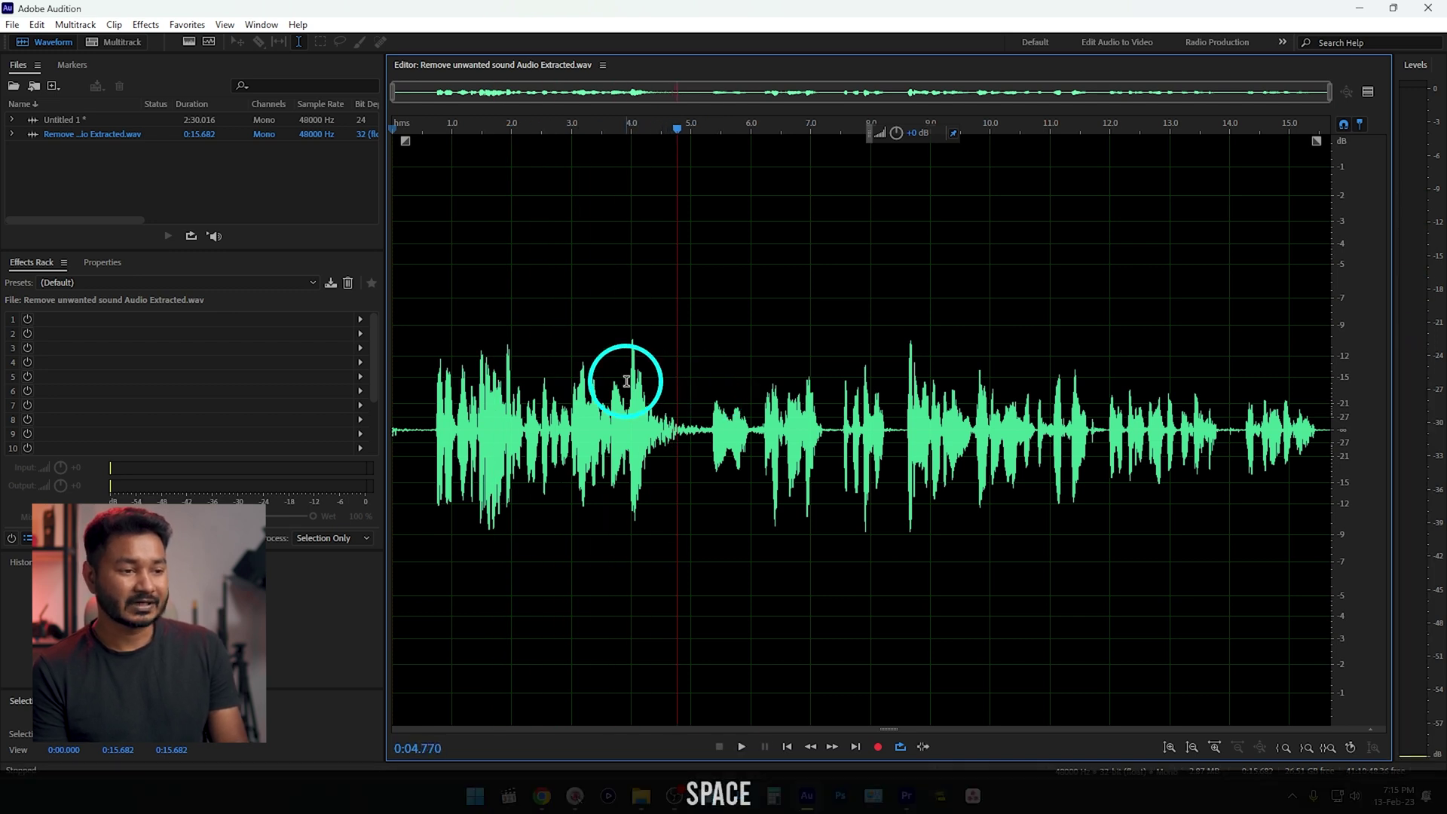
drag(610, 387, 671, 386)
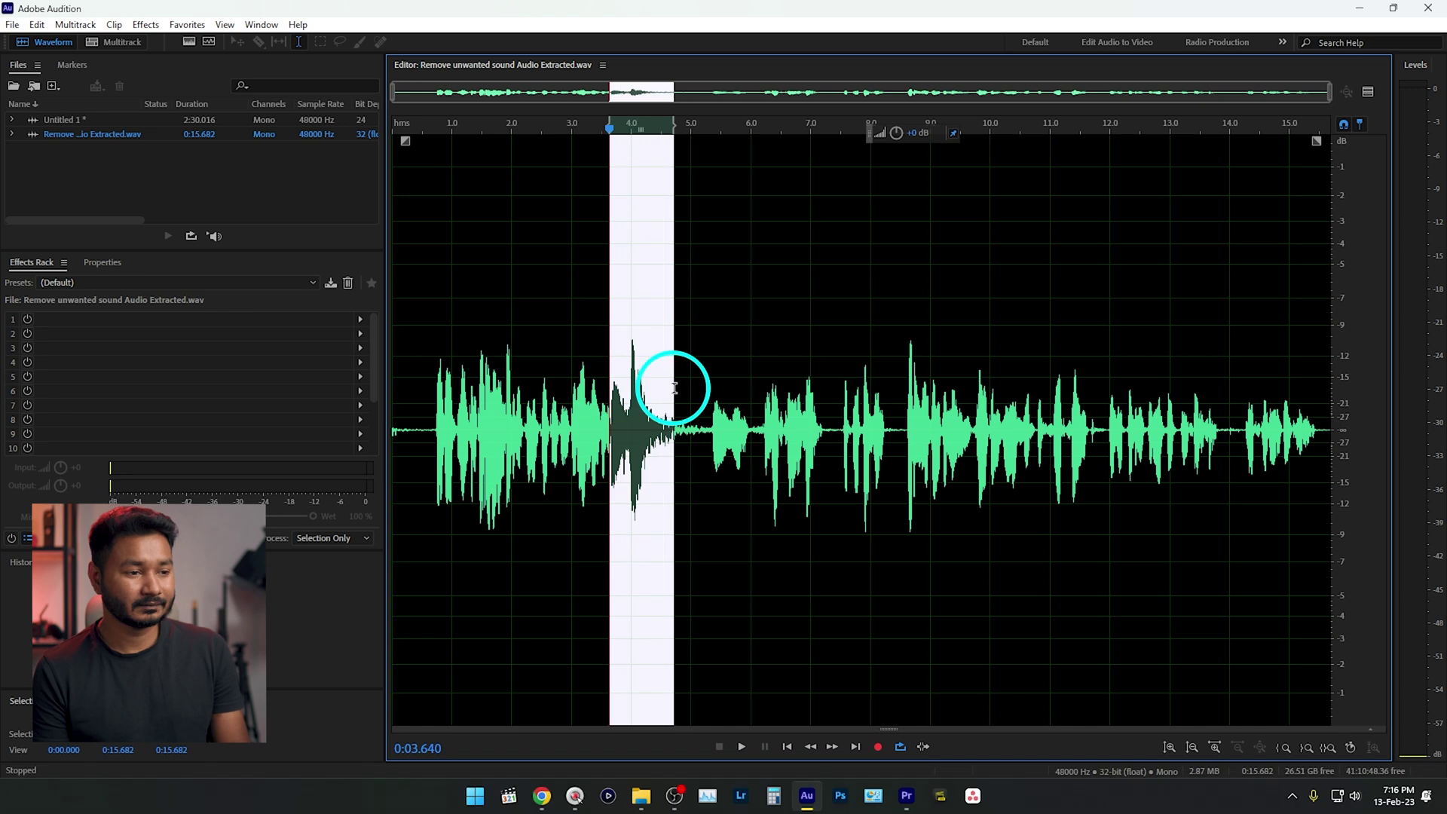
key(space)
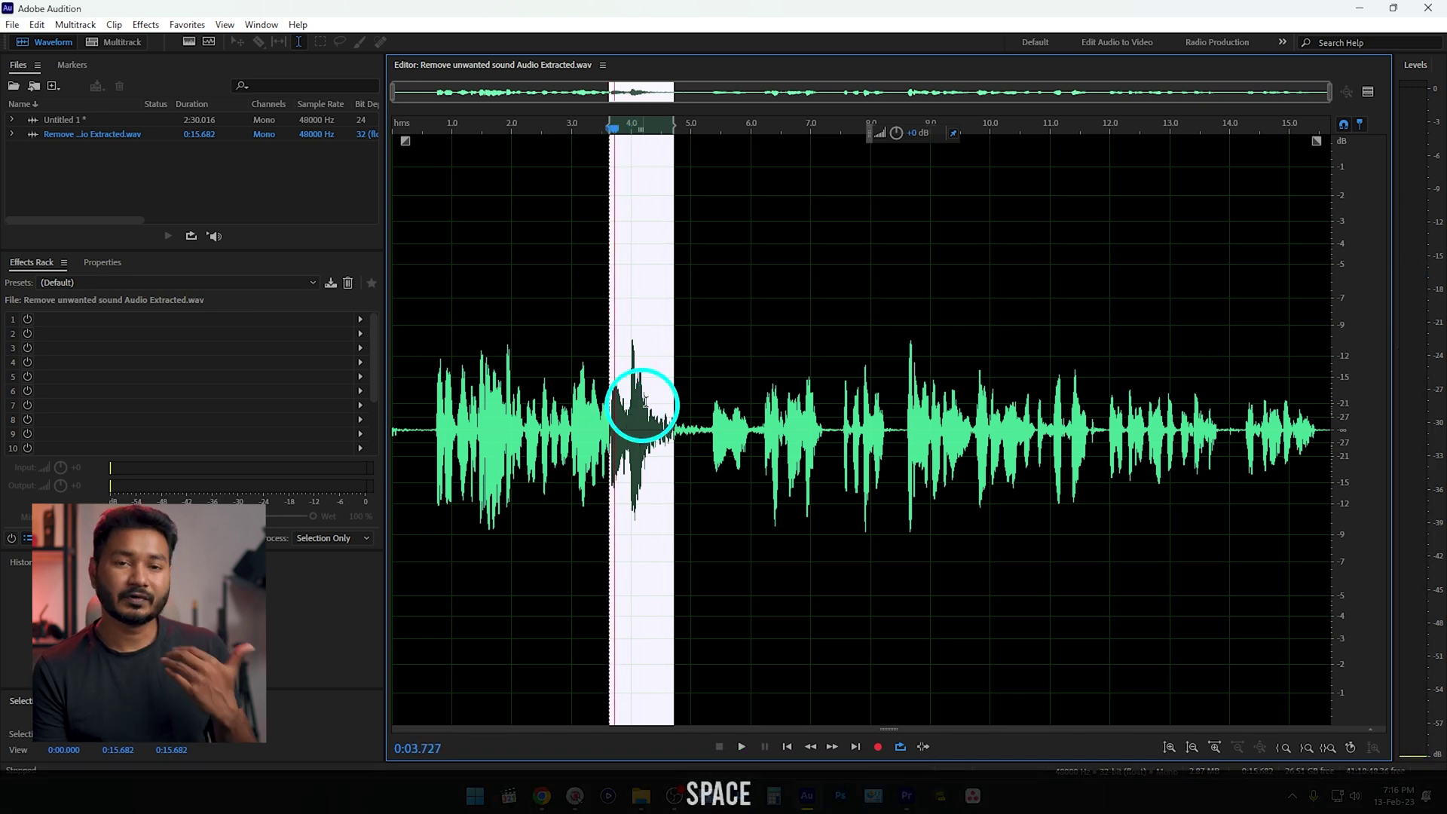
click(687, 349)
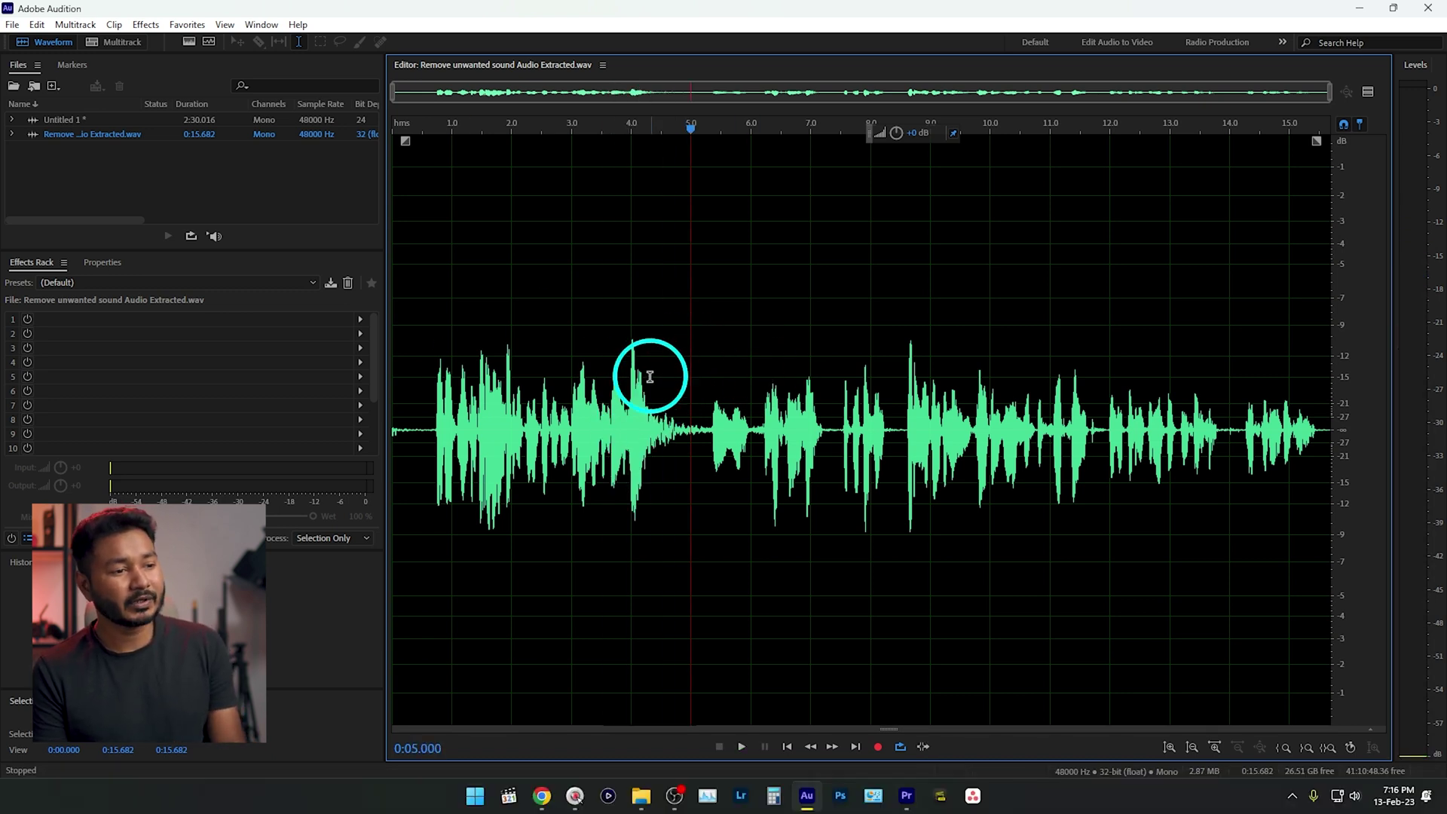
drag(603, 380, 682, 376)
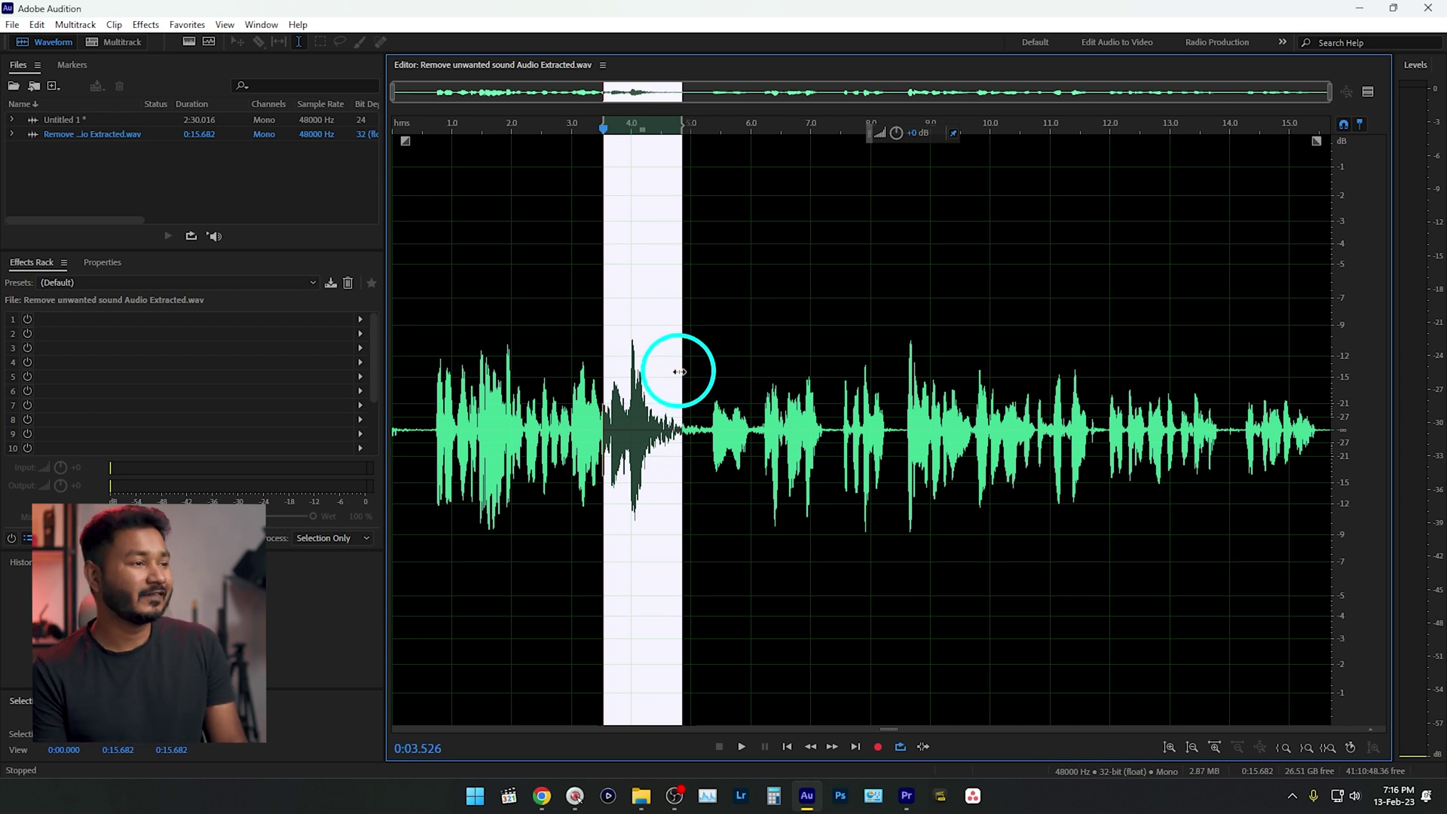
click(633, 362)
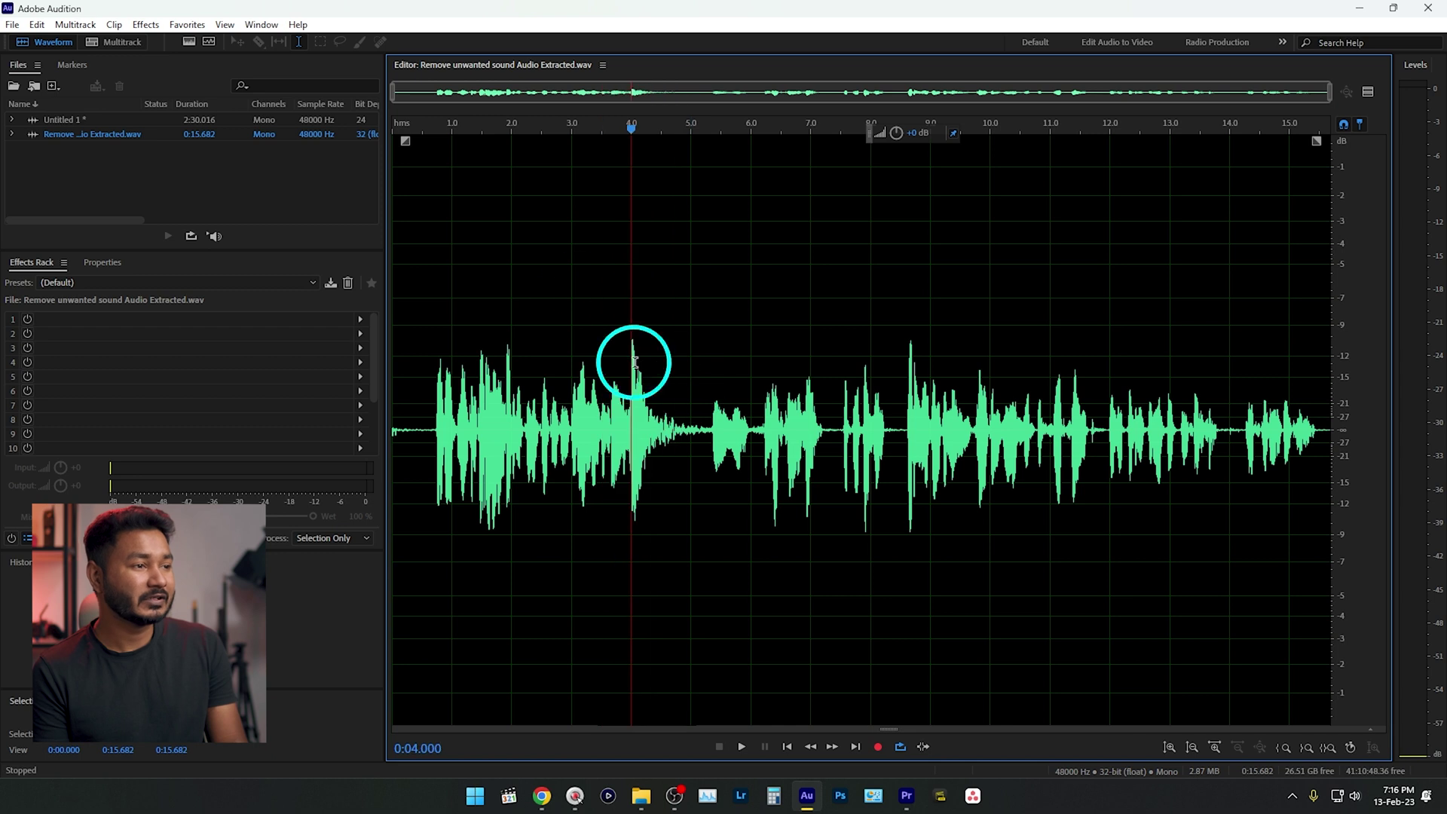
Turn on the spectral frequency display, play the audio, and box the high-frequency click near 4 seconds
click(190, 43)
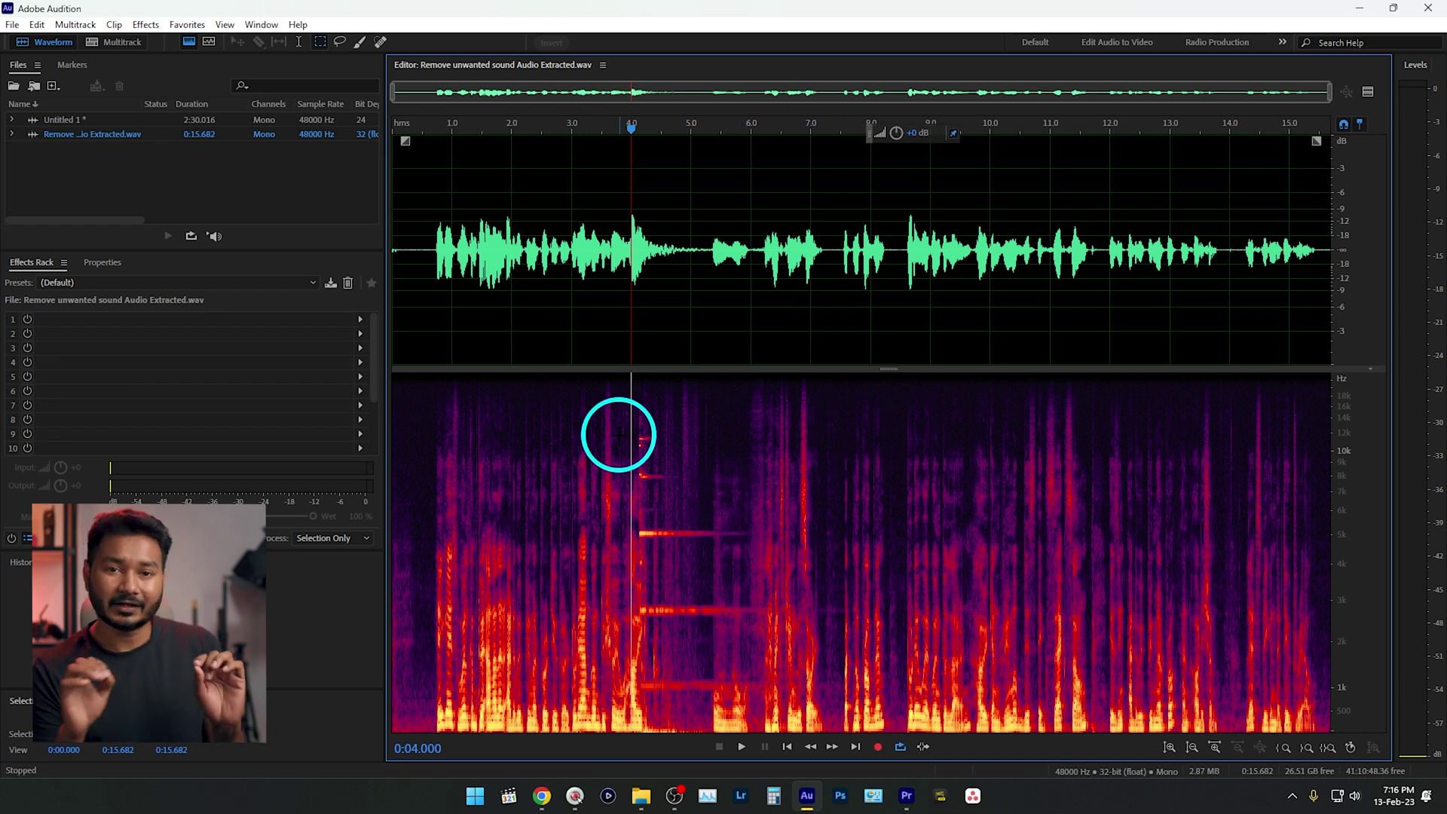
key(space)
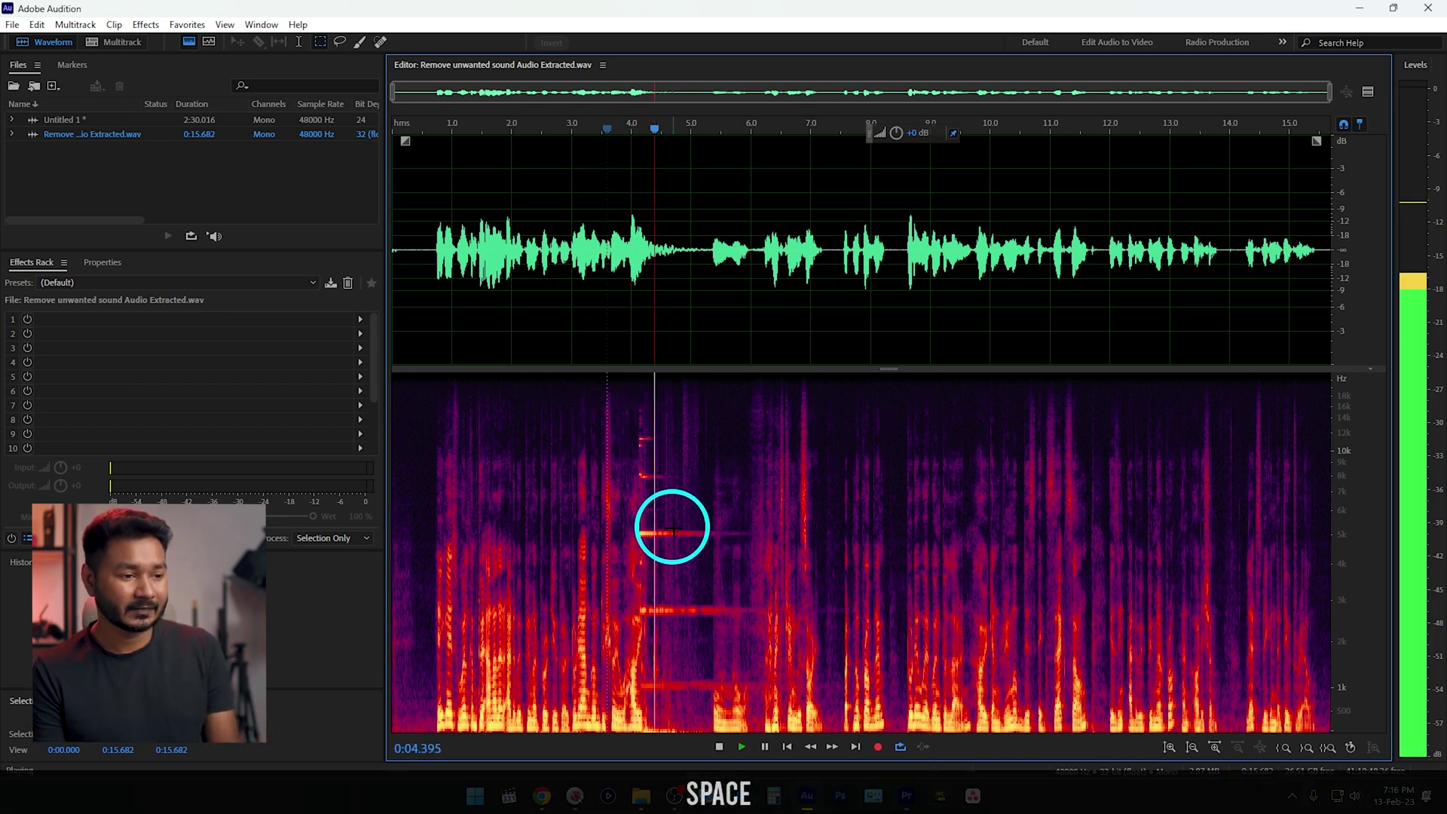
drag(633, 430, 669, 448)
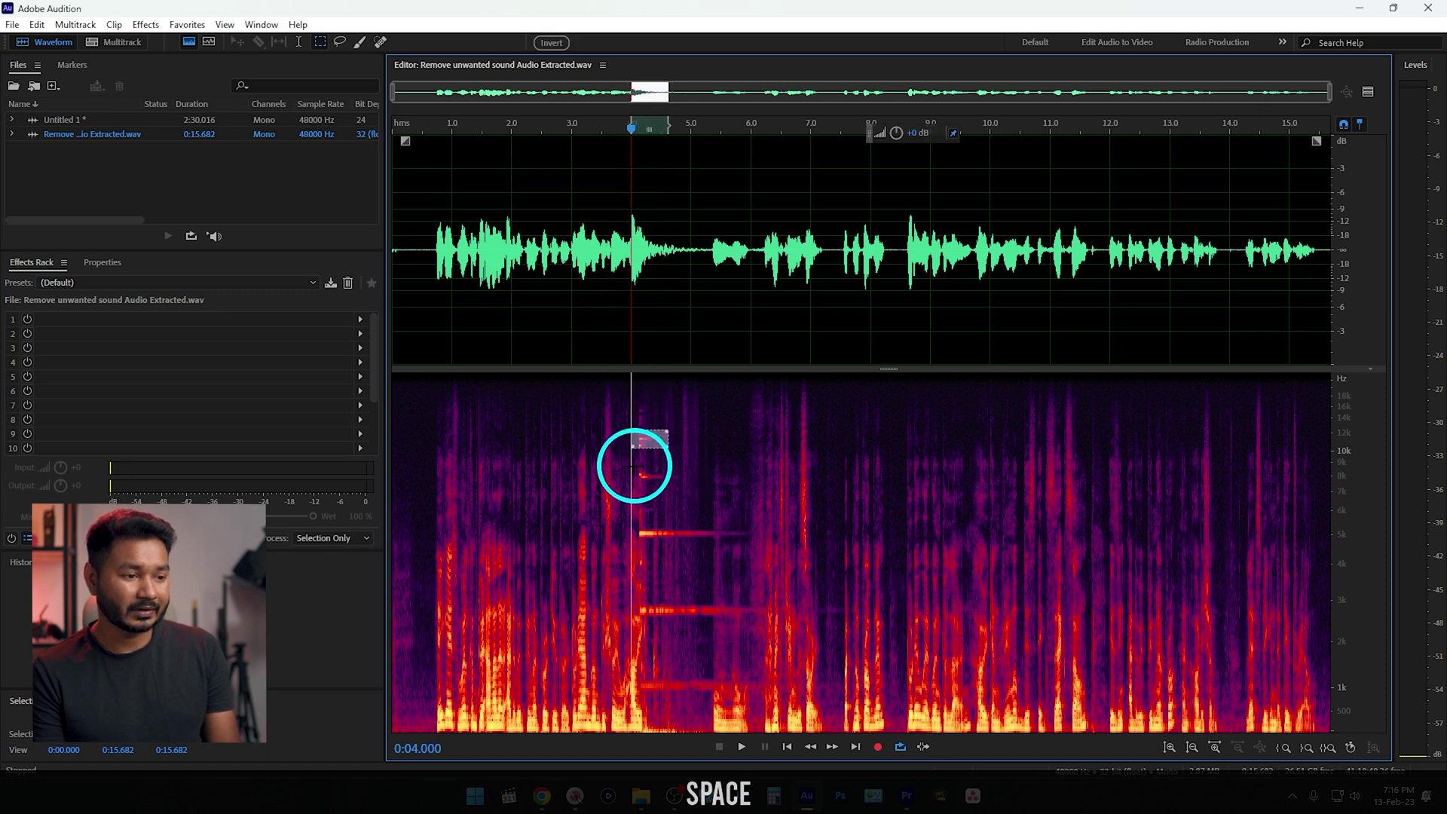
drag(621, 526, 789, 538)
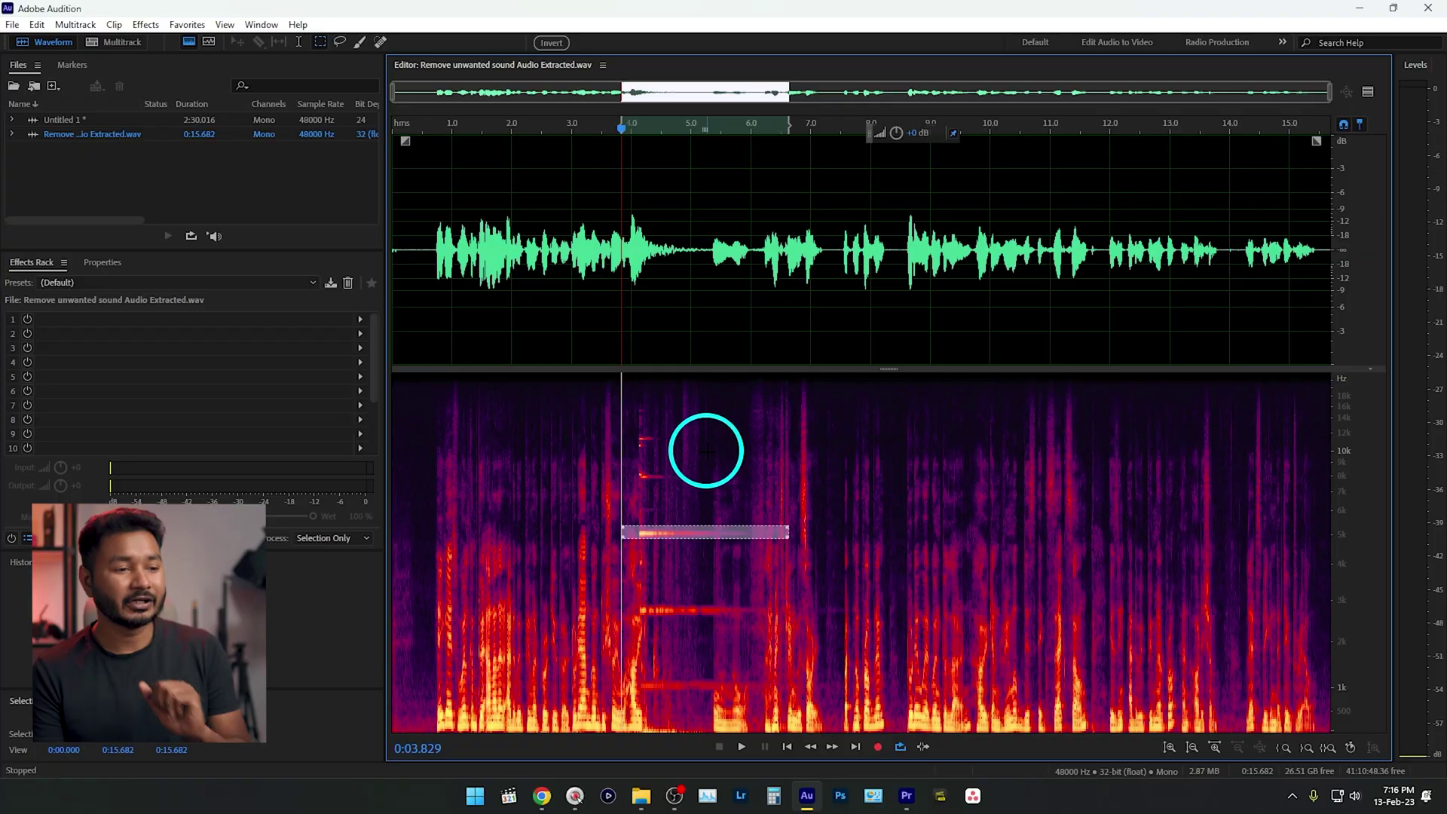
With the Marquee Selection Tool, play from 4 s and box the short click near 12 kHz
click(705, 449)
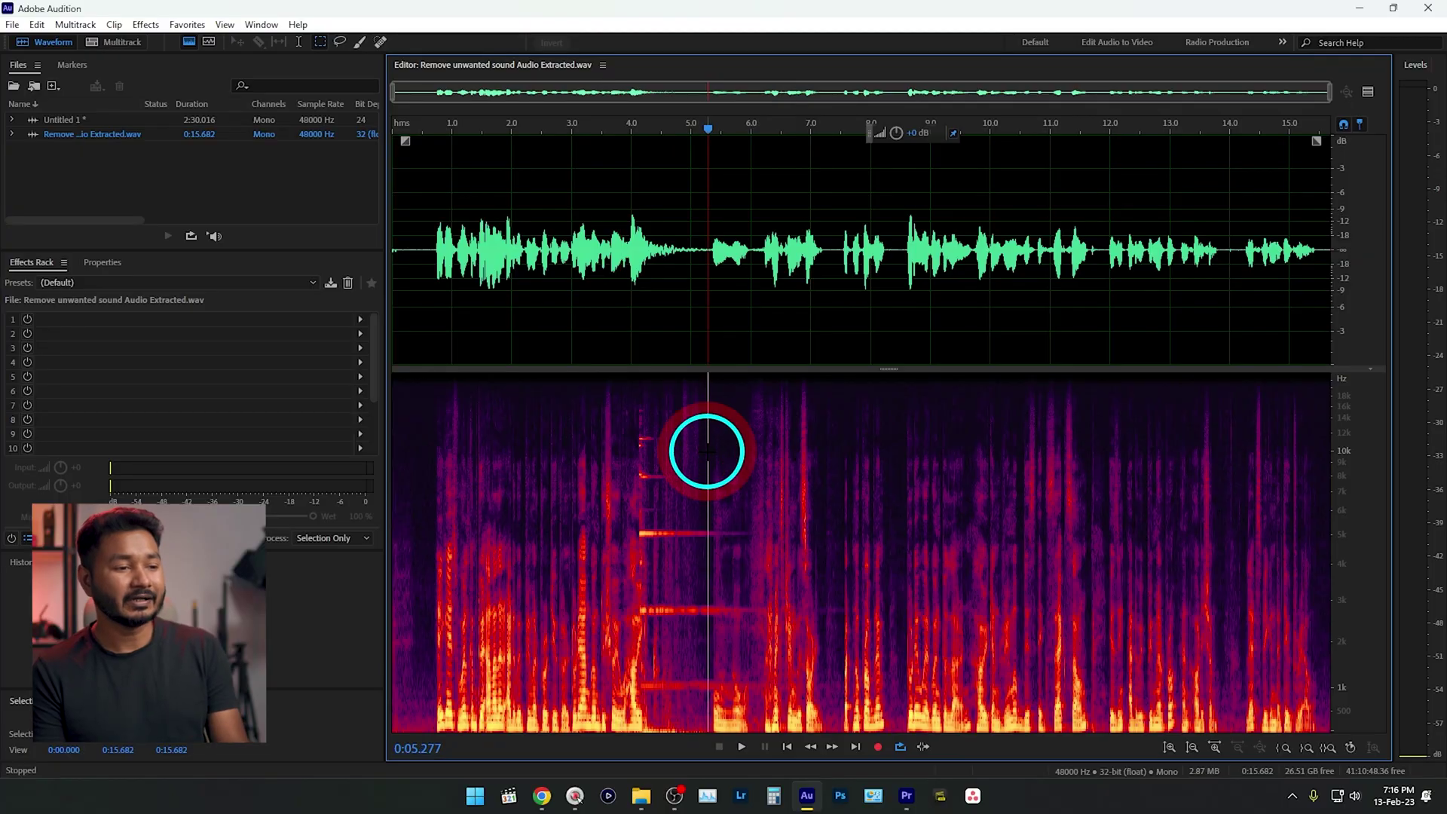
click(319, 43)
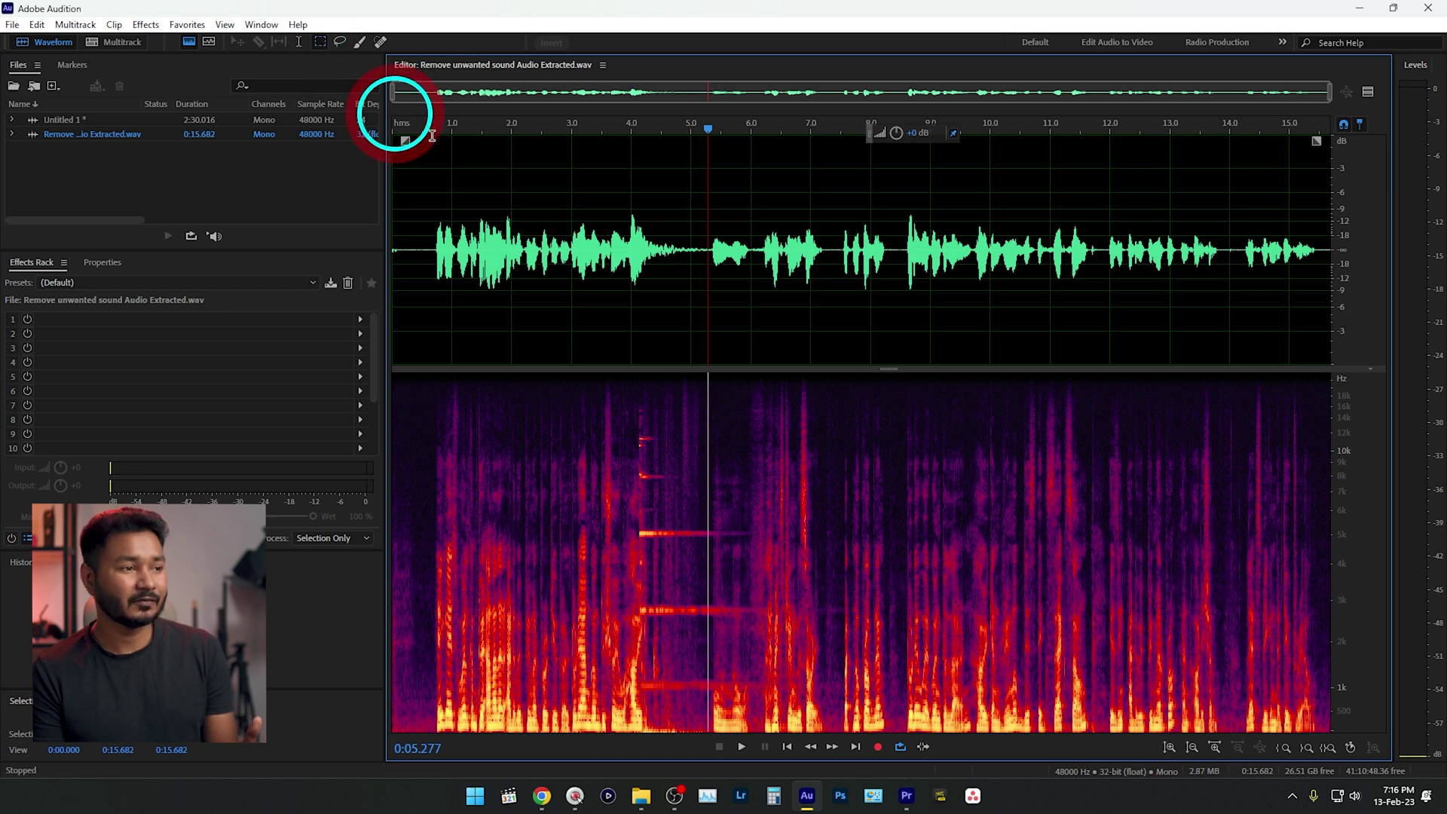
click(631, 429)
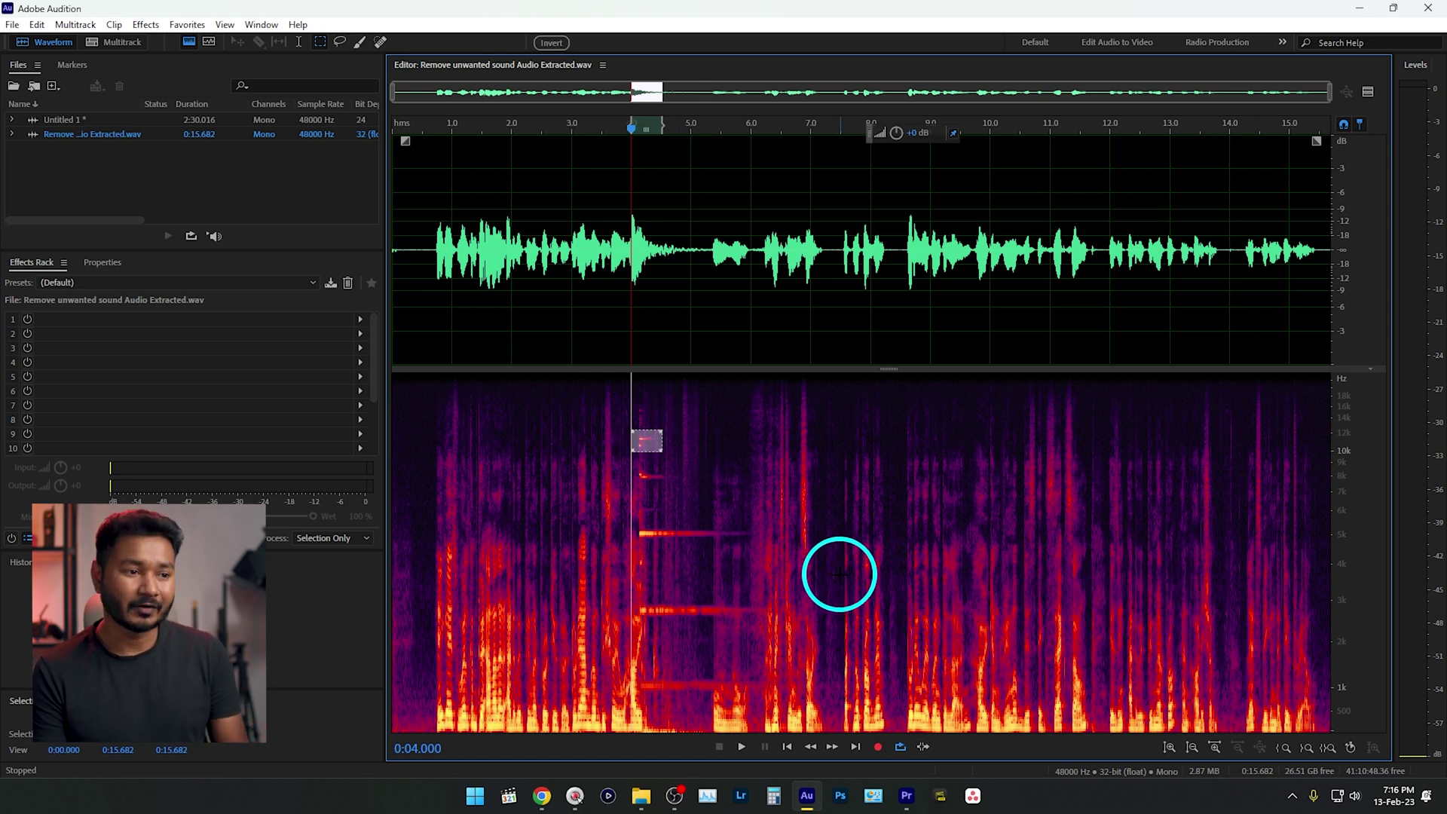
key(space)
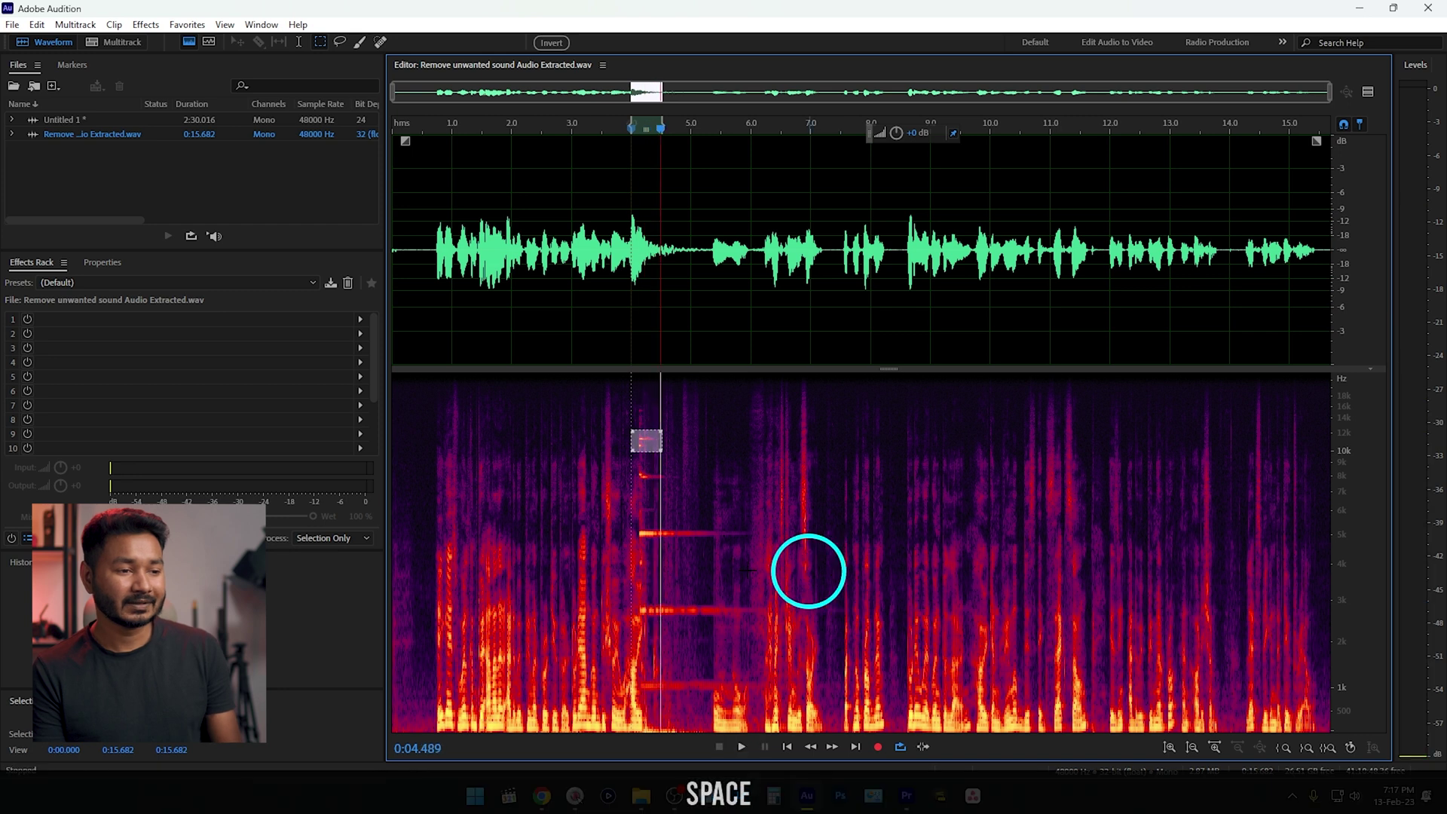
click(683, 444)
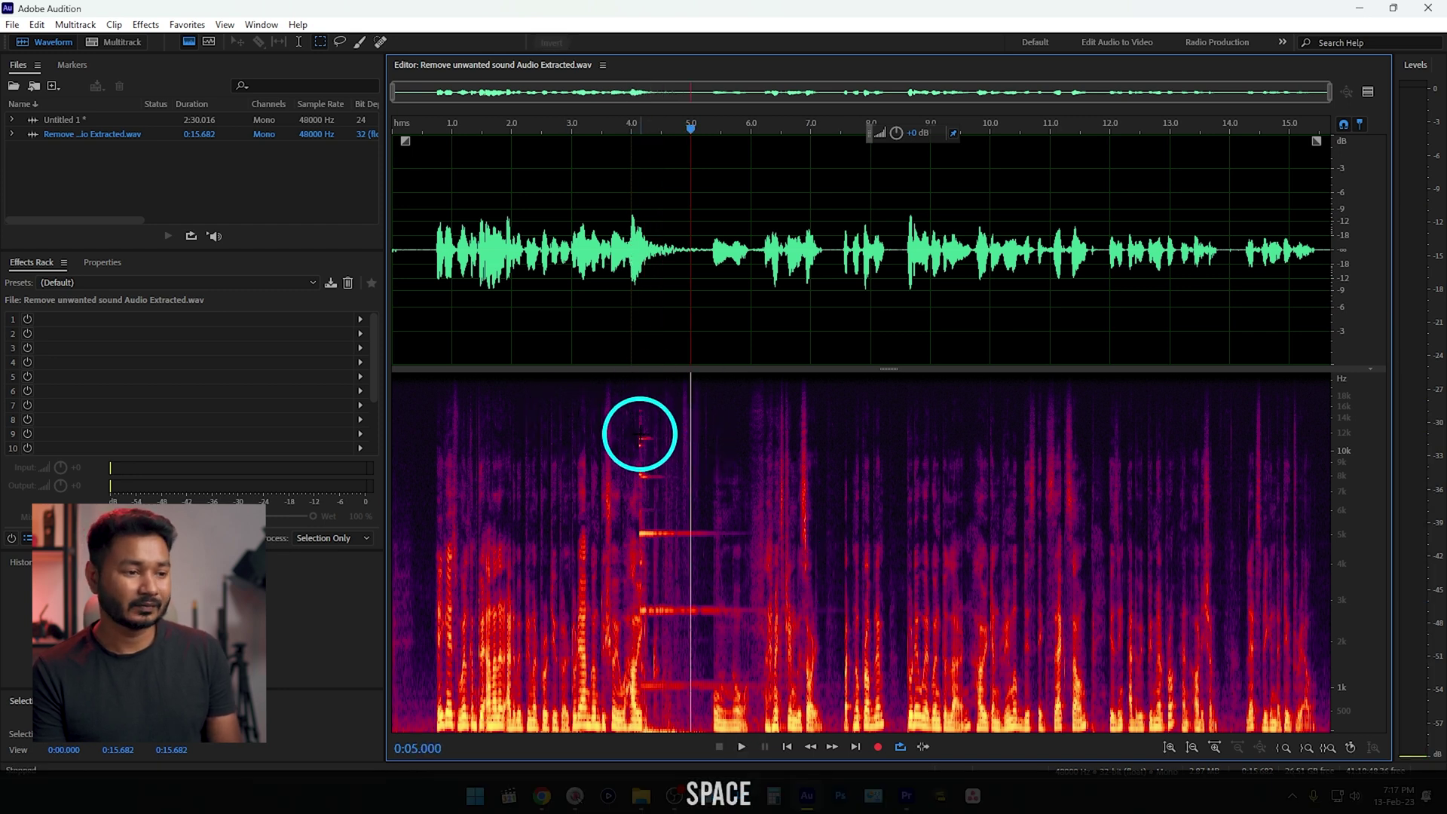
drag(632, 435, 651, 445)
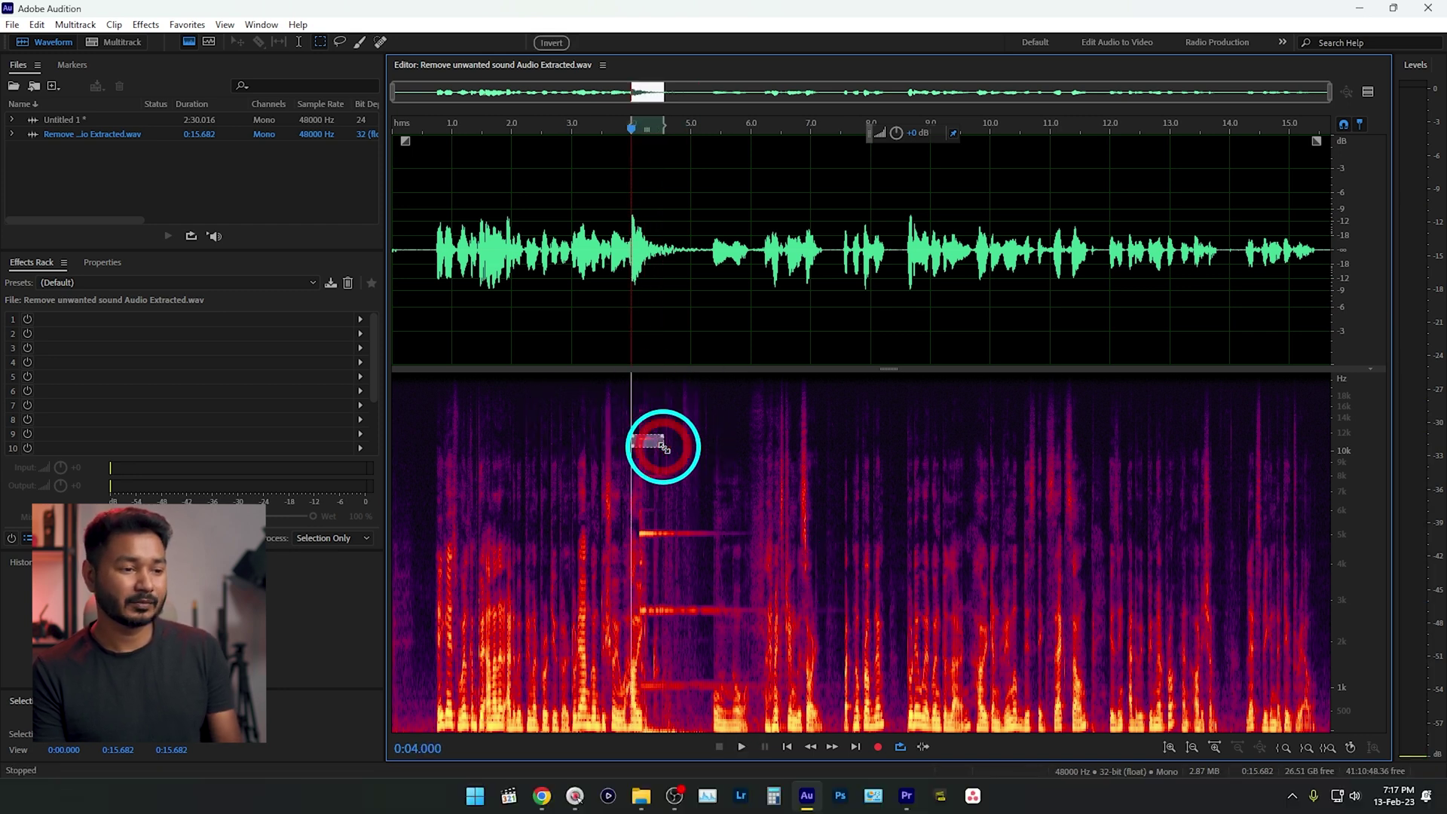
Erase the click and a small harmonic patch after 4 s, replaying the passage to check
key(Delete)
click(688, 475)
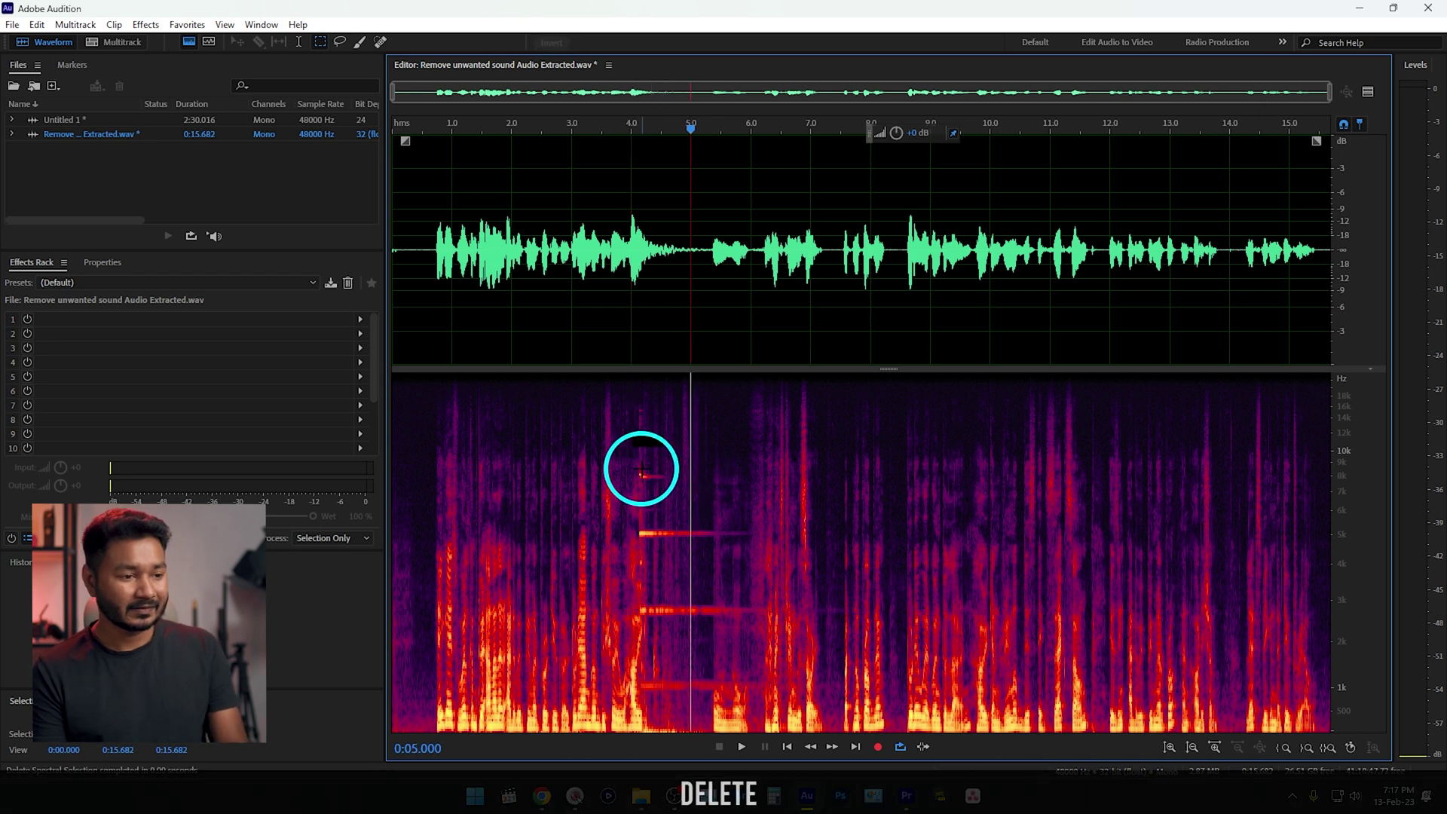
click(633, 469)
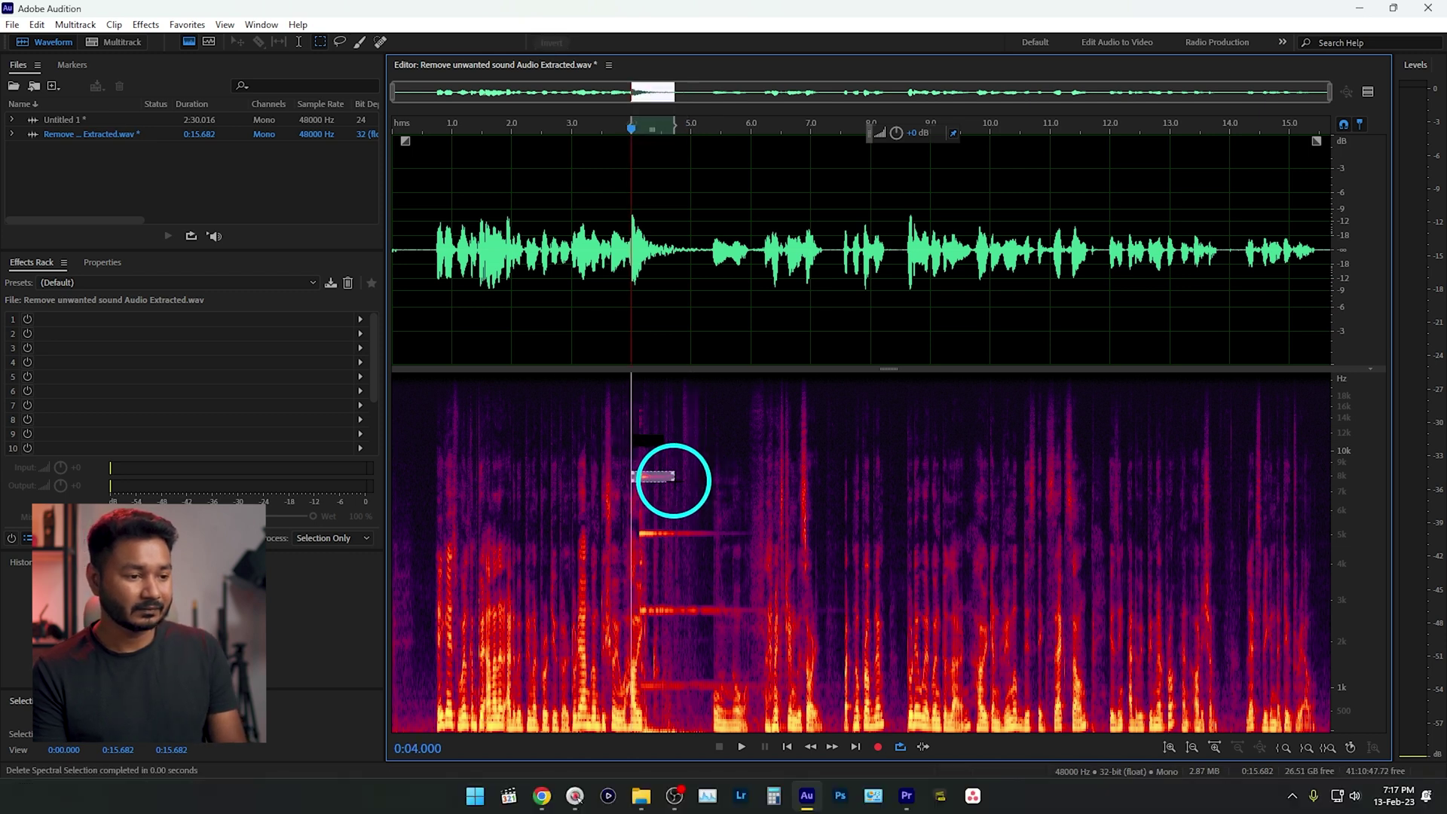
key(space)
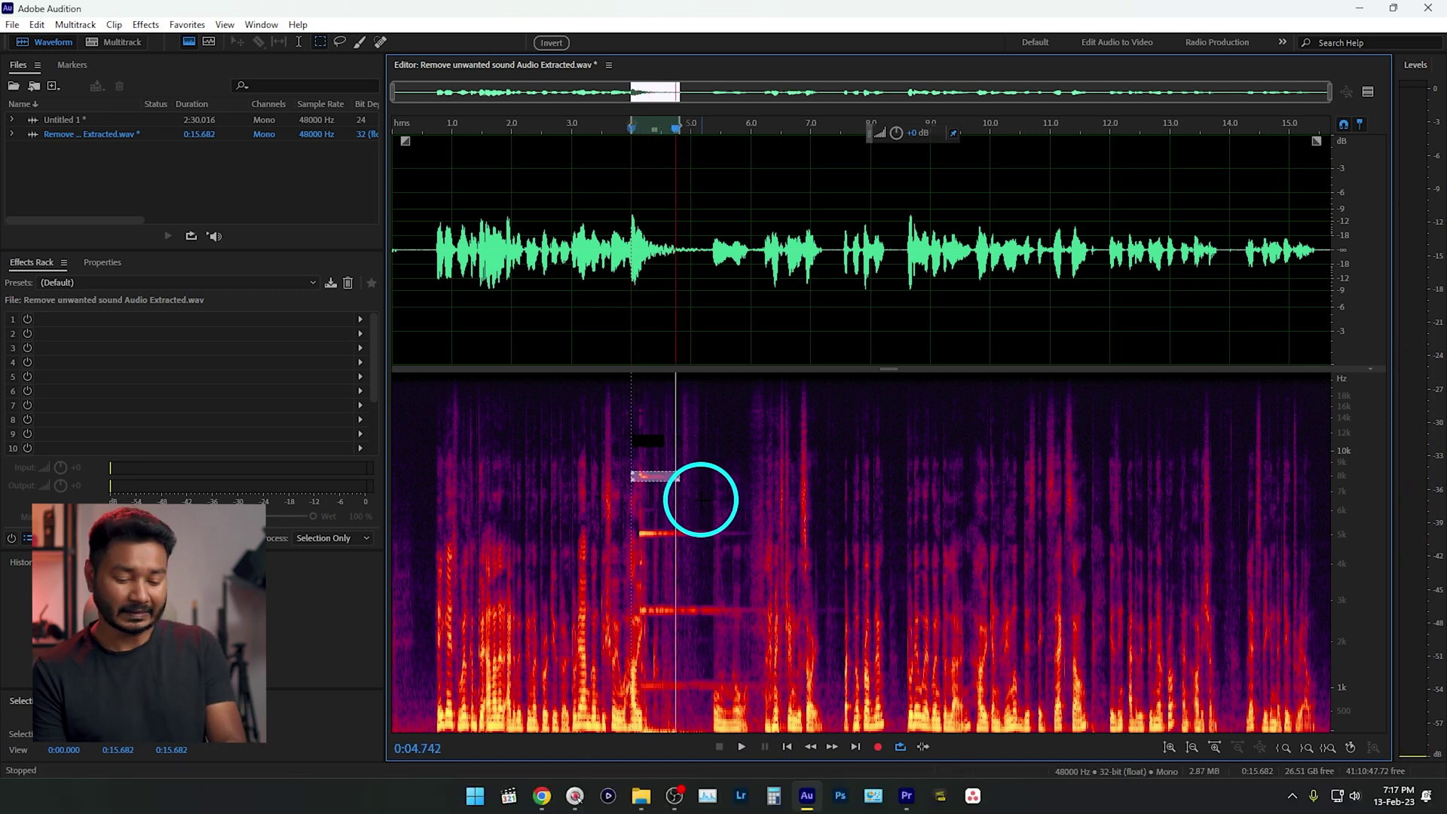
key(Delete)
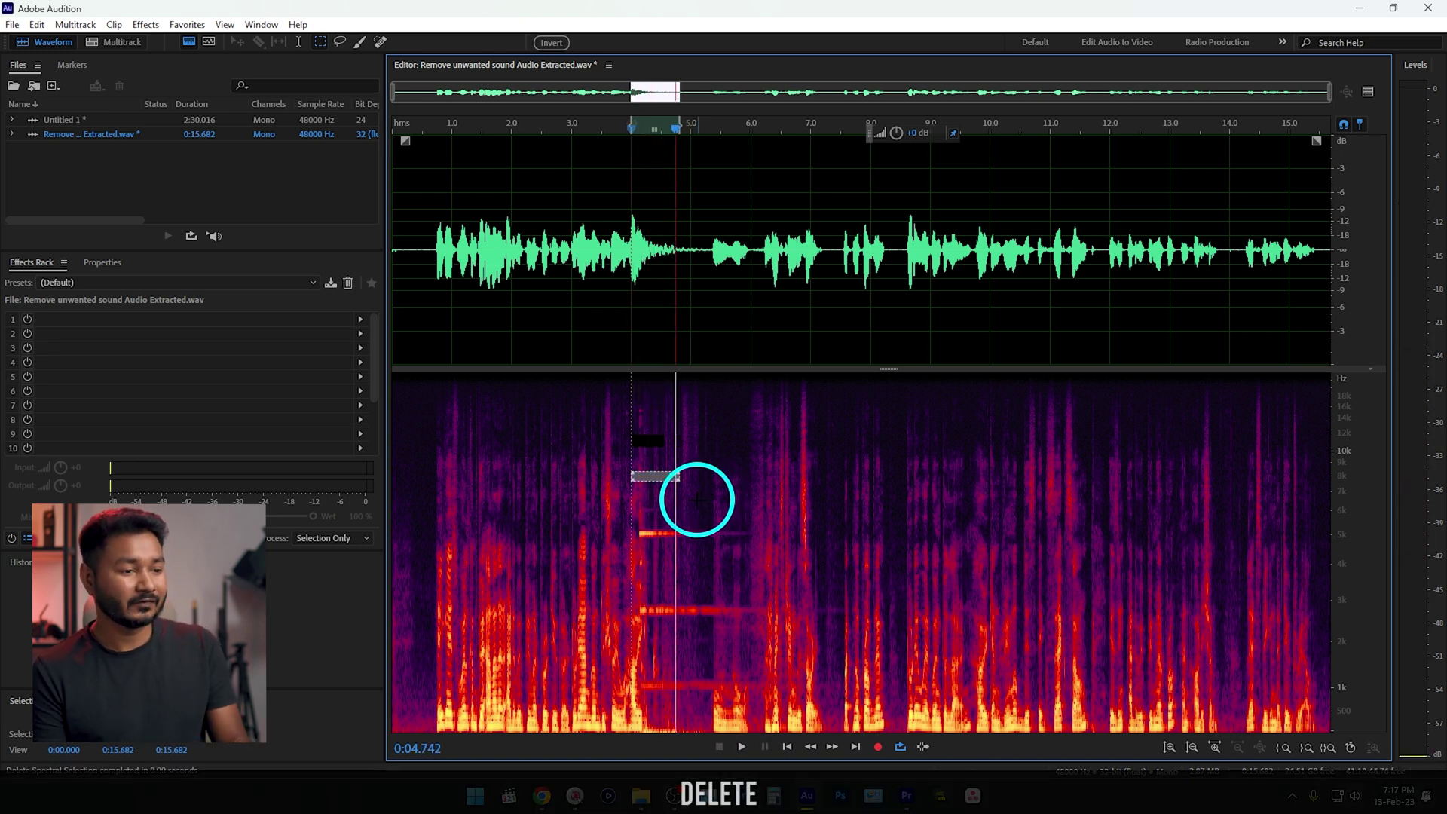
click(728, 482)
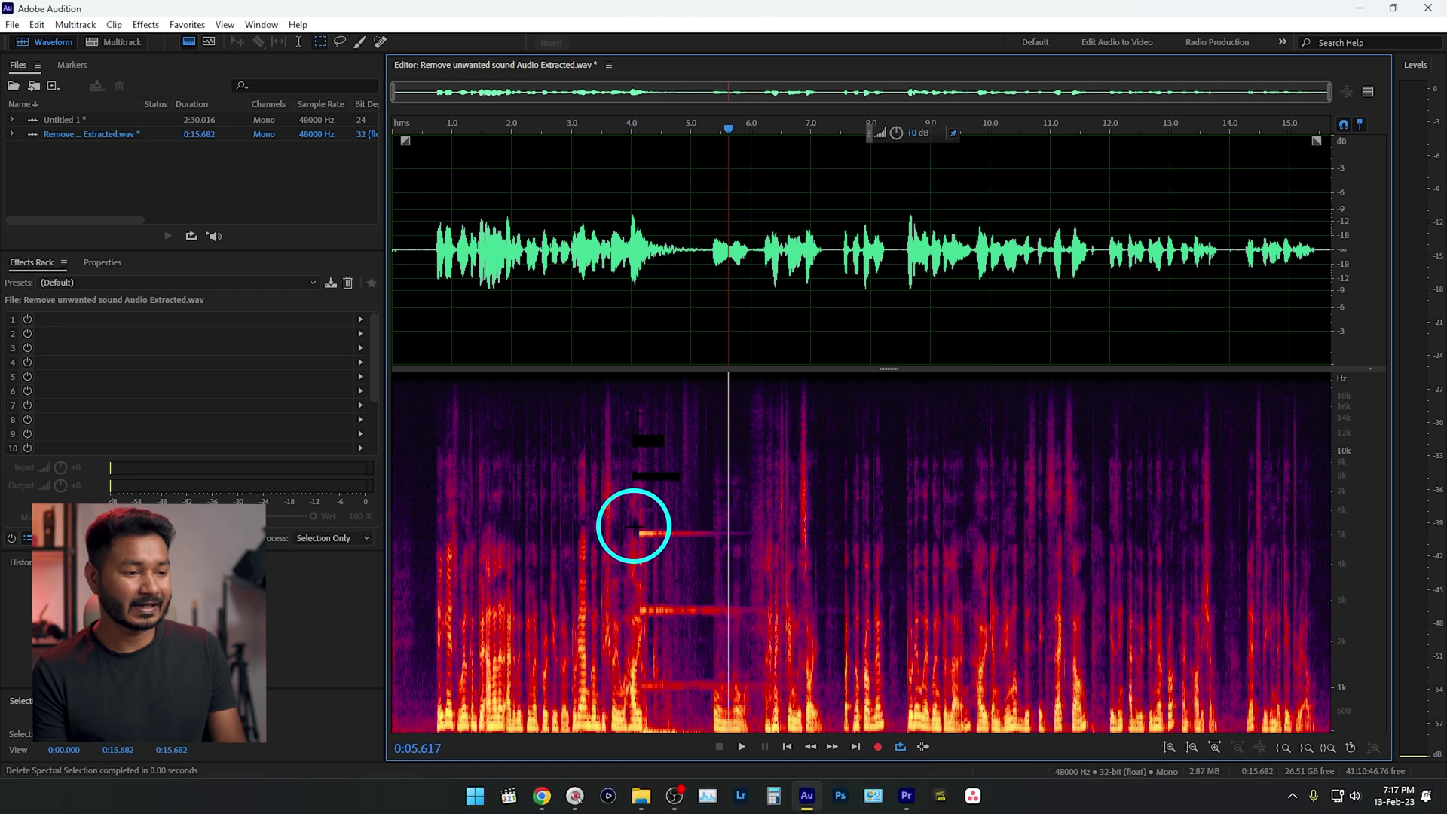
Preview and erase the harmonic line near 5 kHz, then select the 3 kHz line
drag(668, 527, 735, 535)
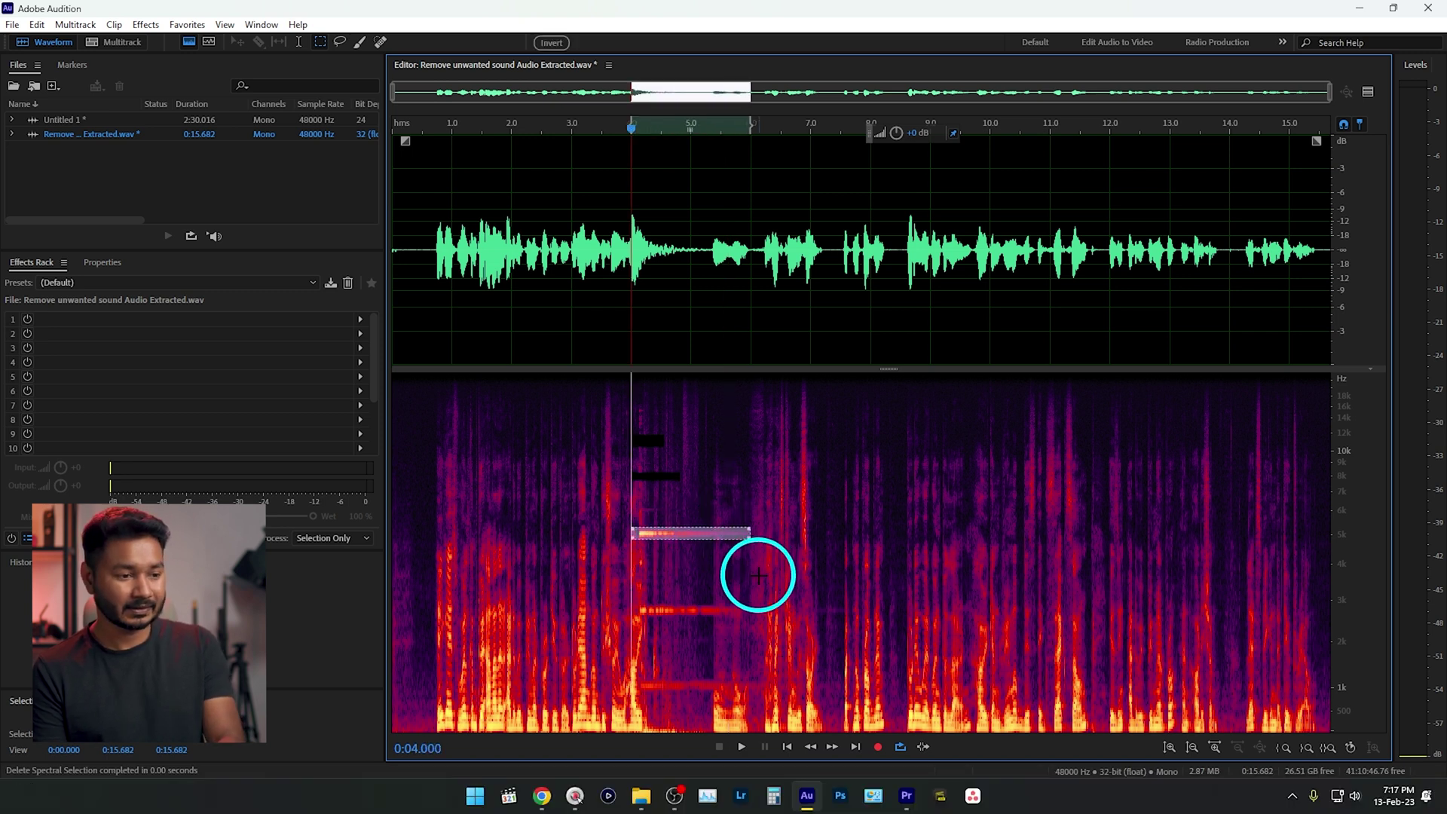
key(space)
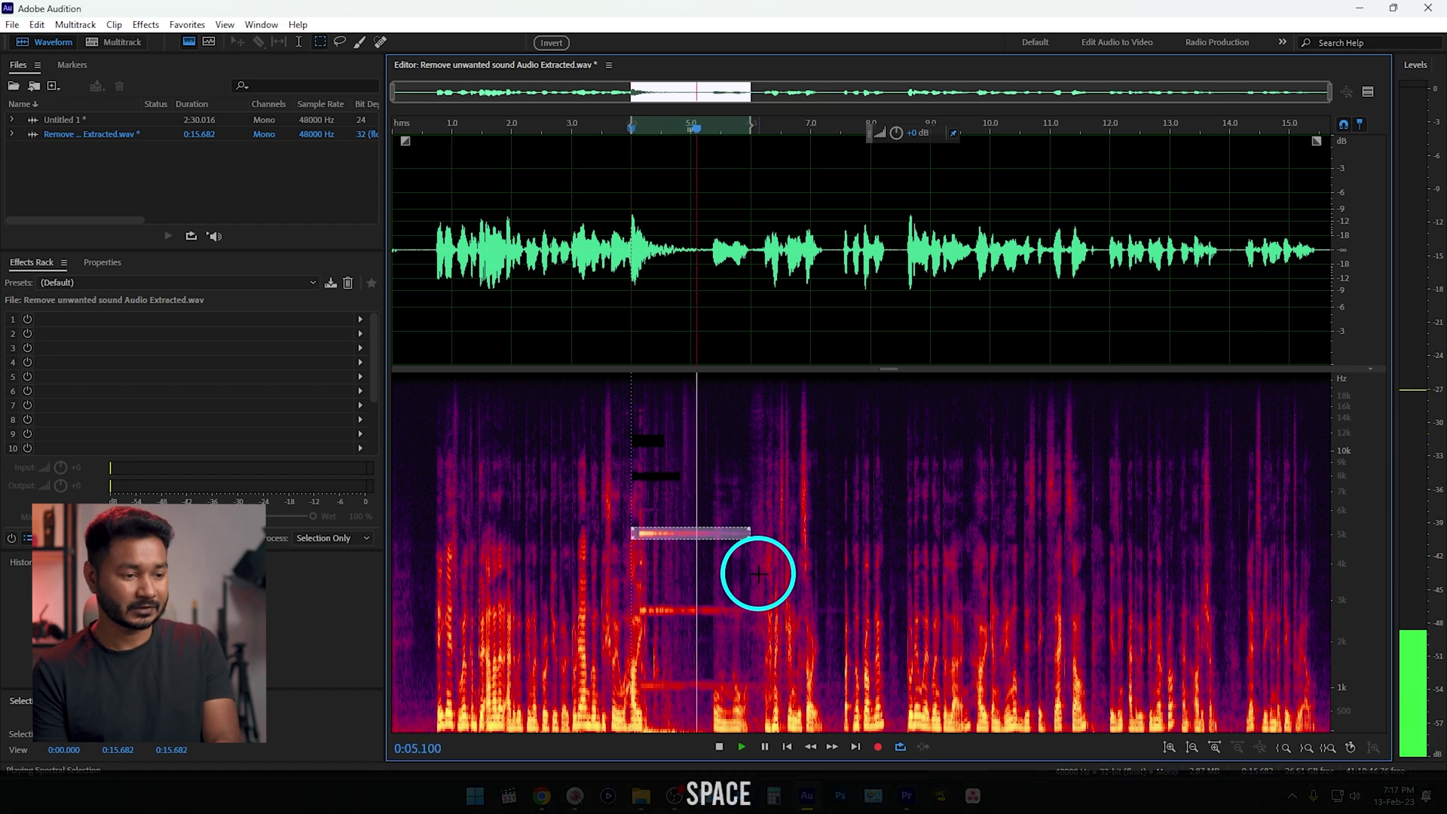
key(Delete)
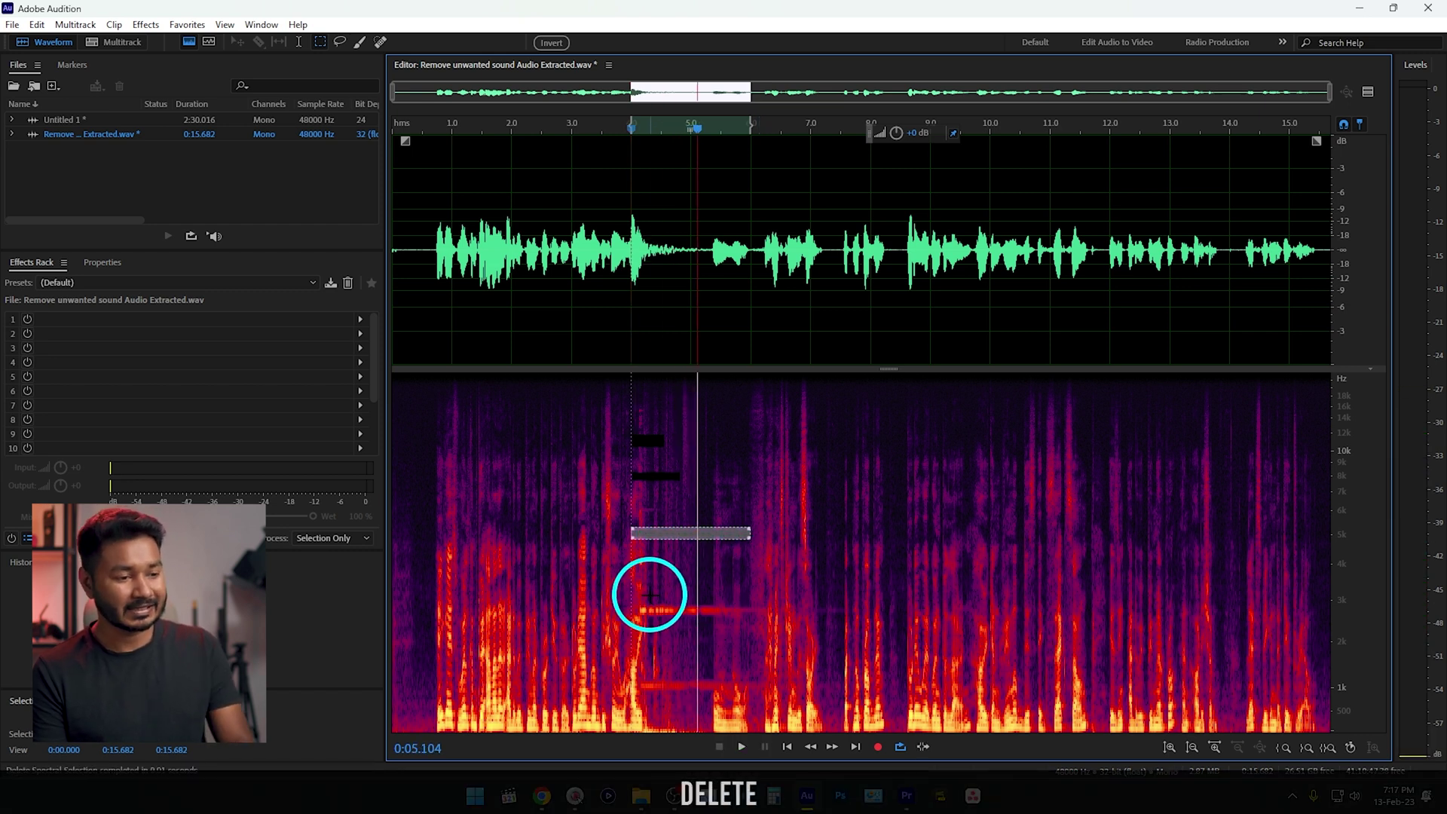
drag(631, 605, 770, 615)
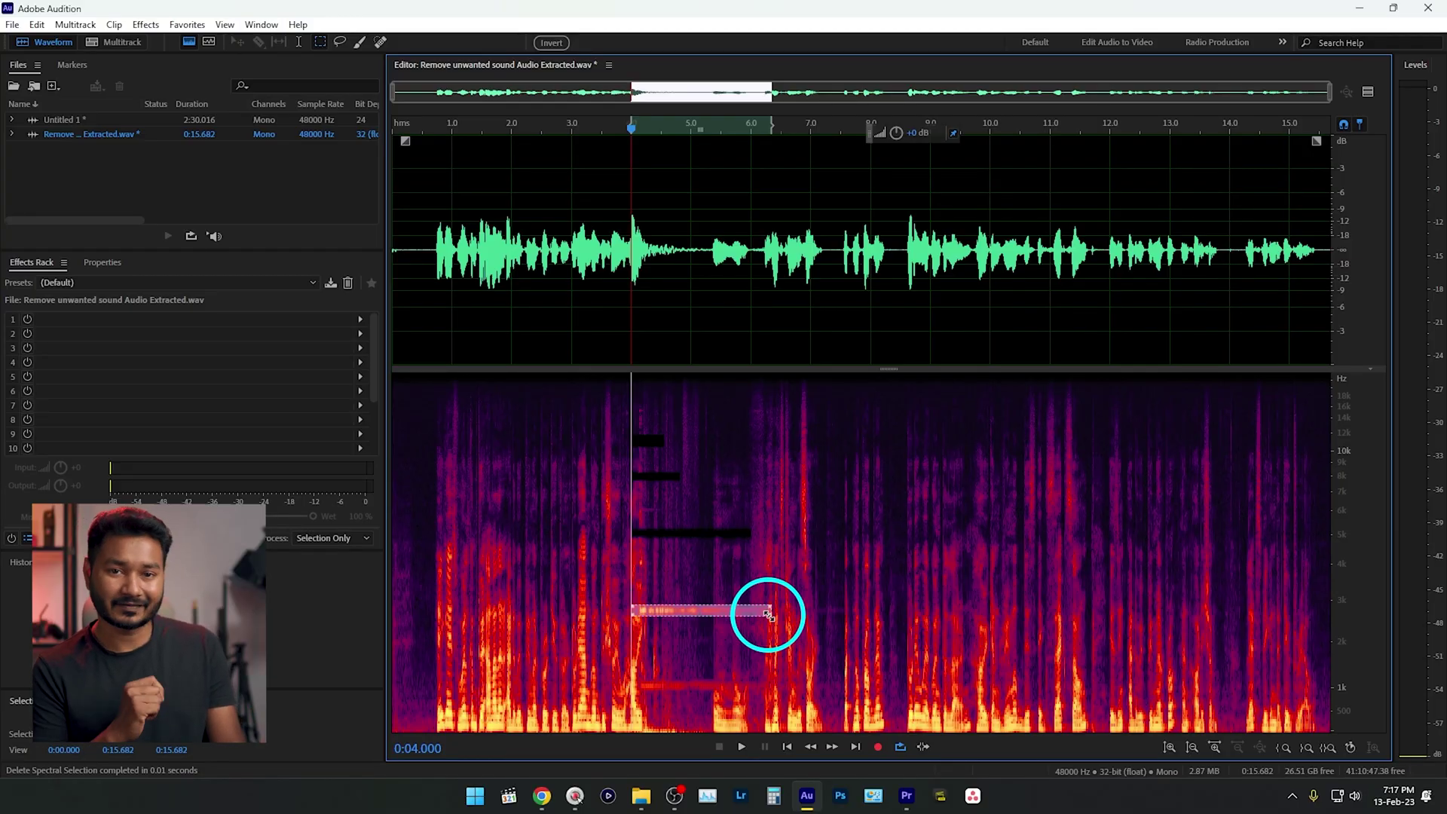
Preview the 3 kHz band, then select, audition and erase the 1 kHz harmonic line
key(space)
key(space)
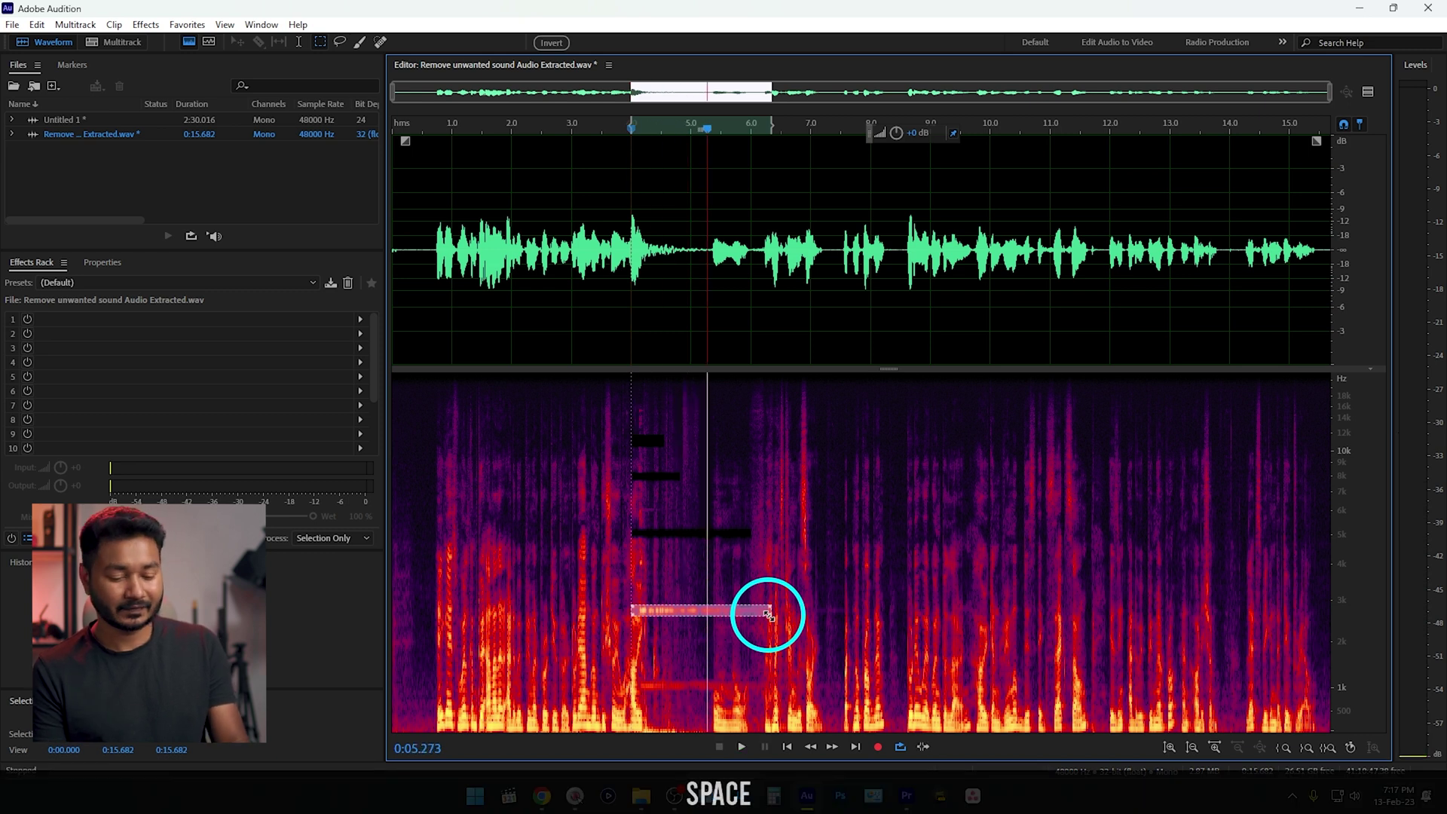
click(786, 634)
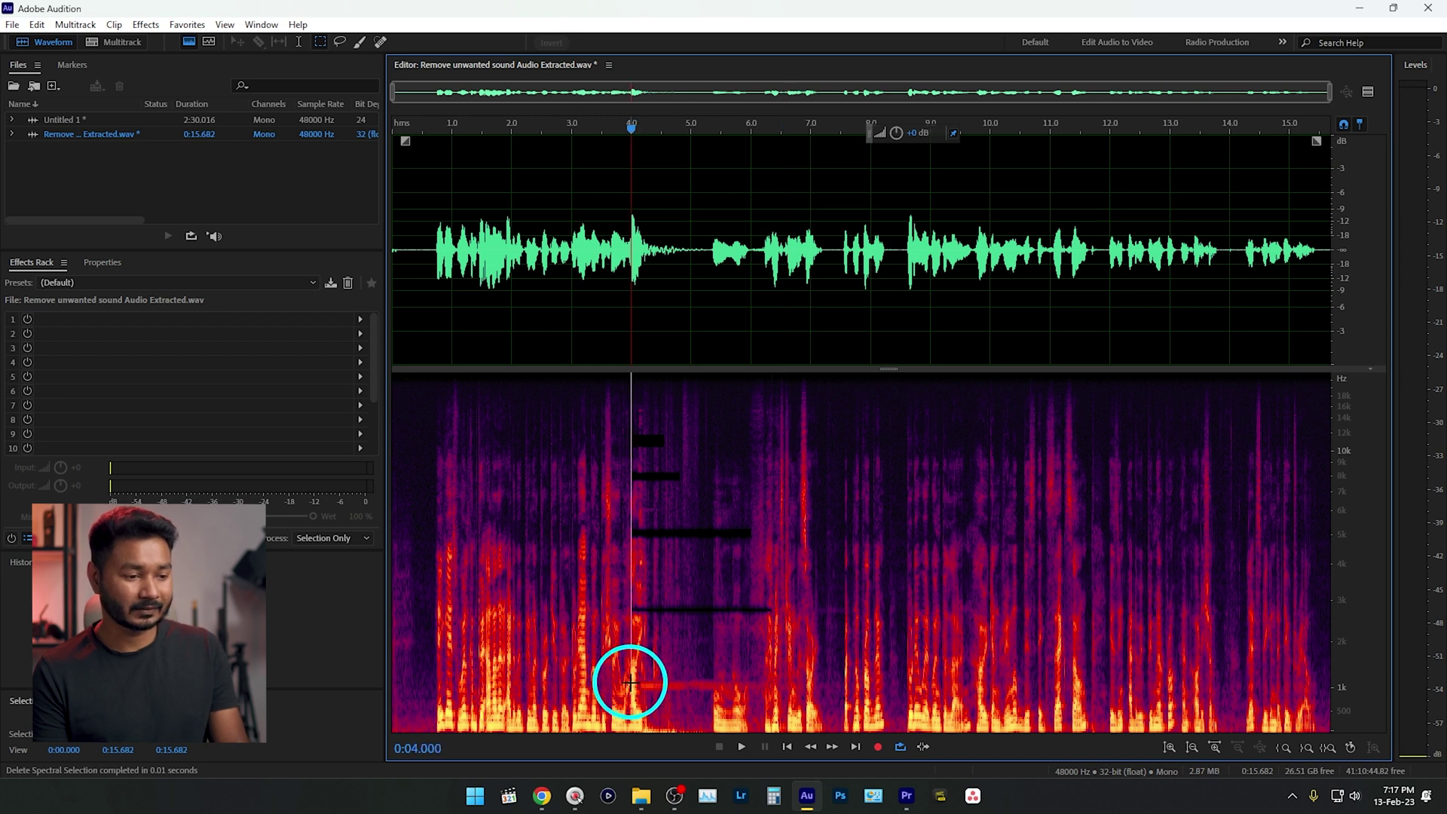
drag(630, 683, 743, 687)
key(space)
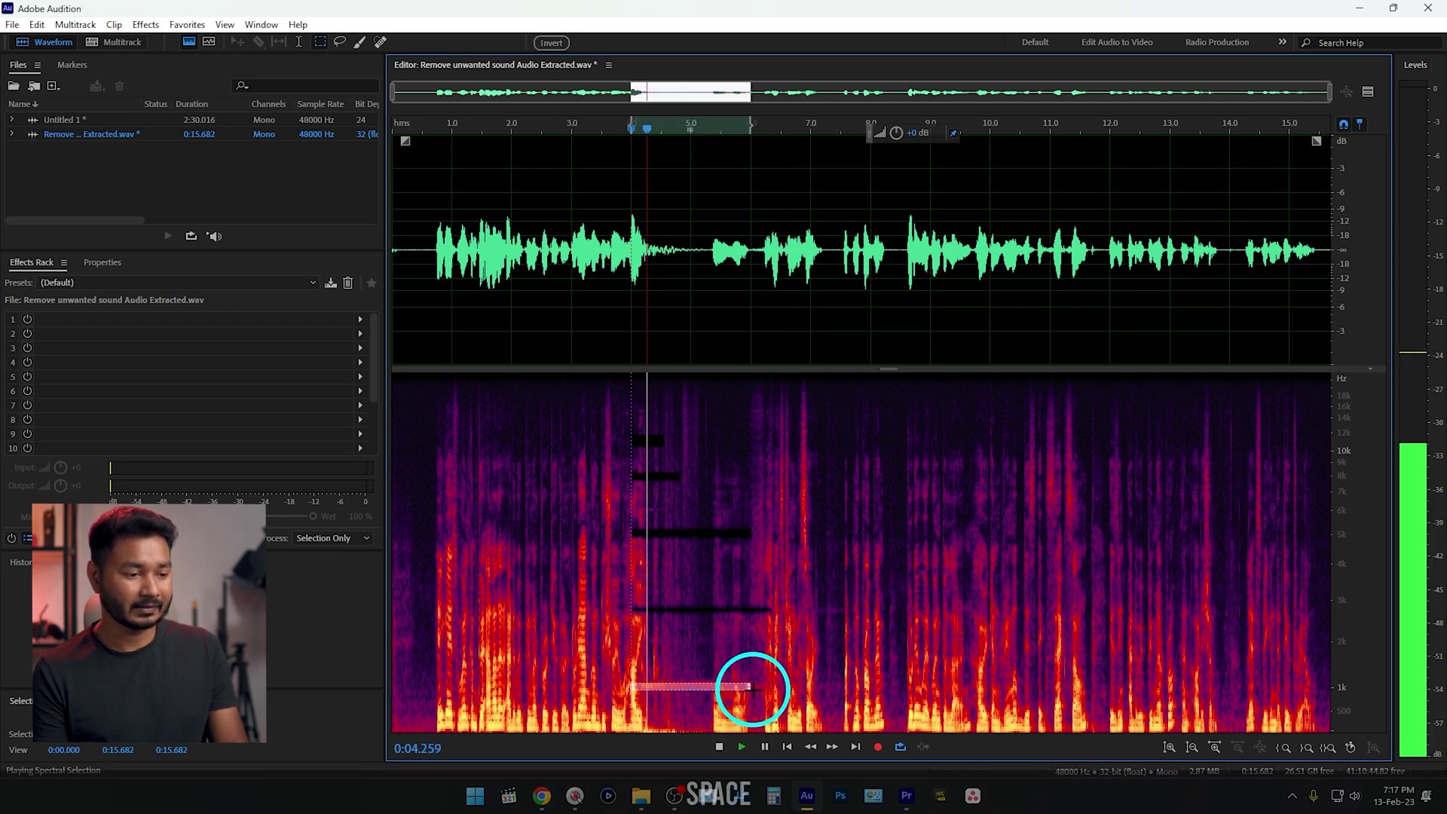
key(space)
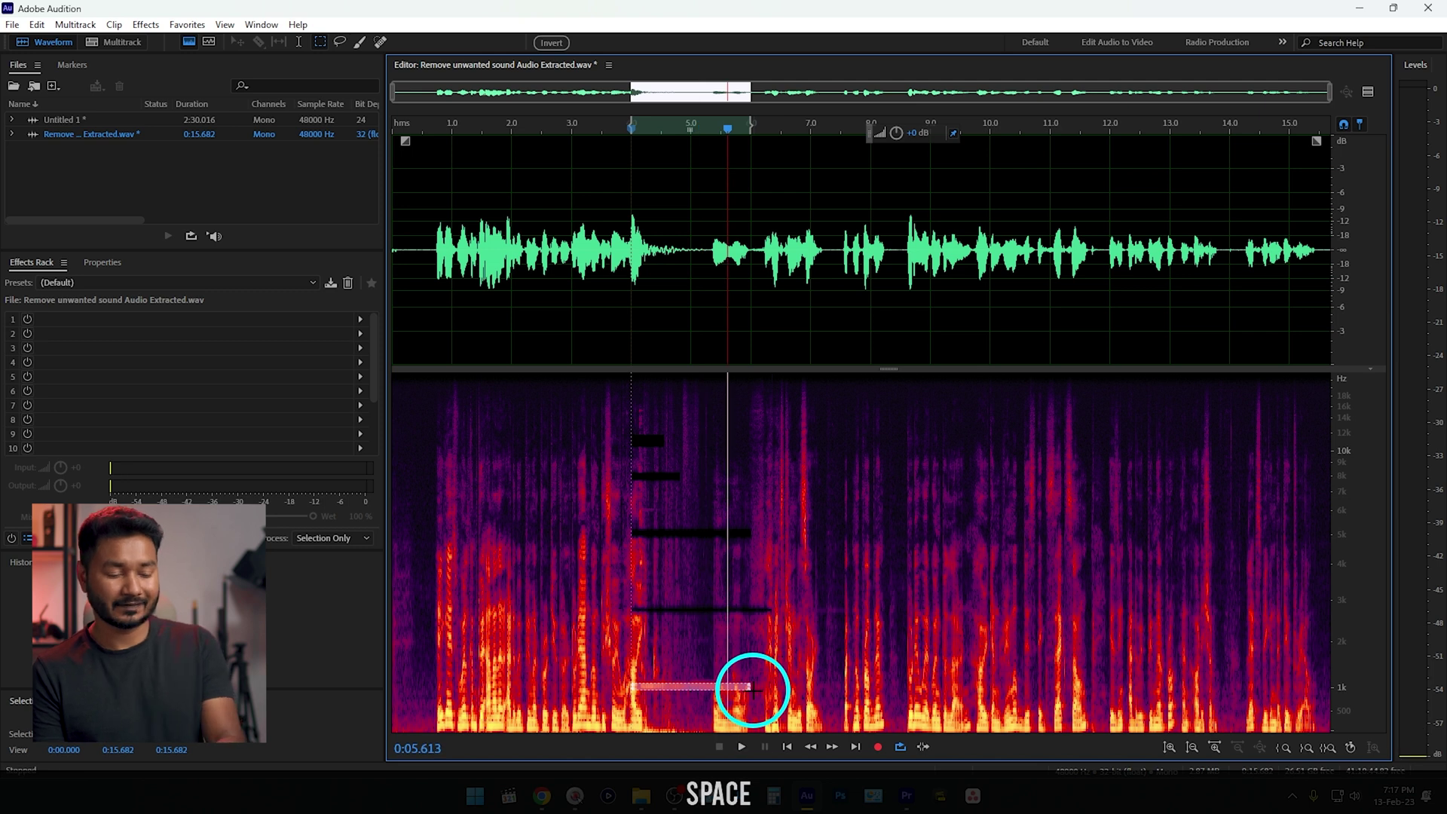
key(Delete)
Play back the cleaned speech to confirm the tones are gone
click(784, 644)
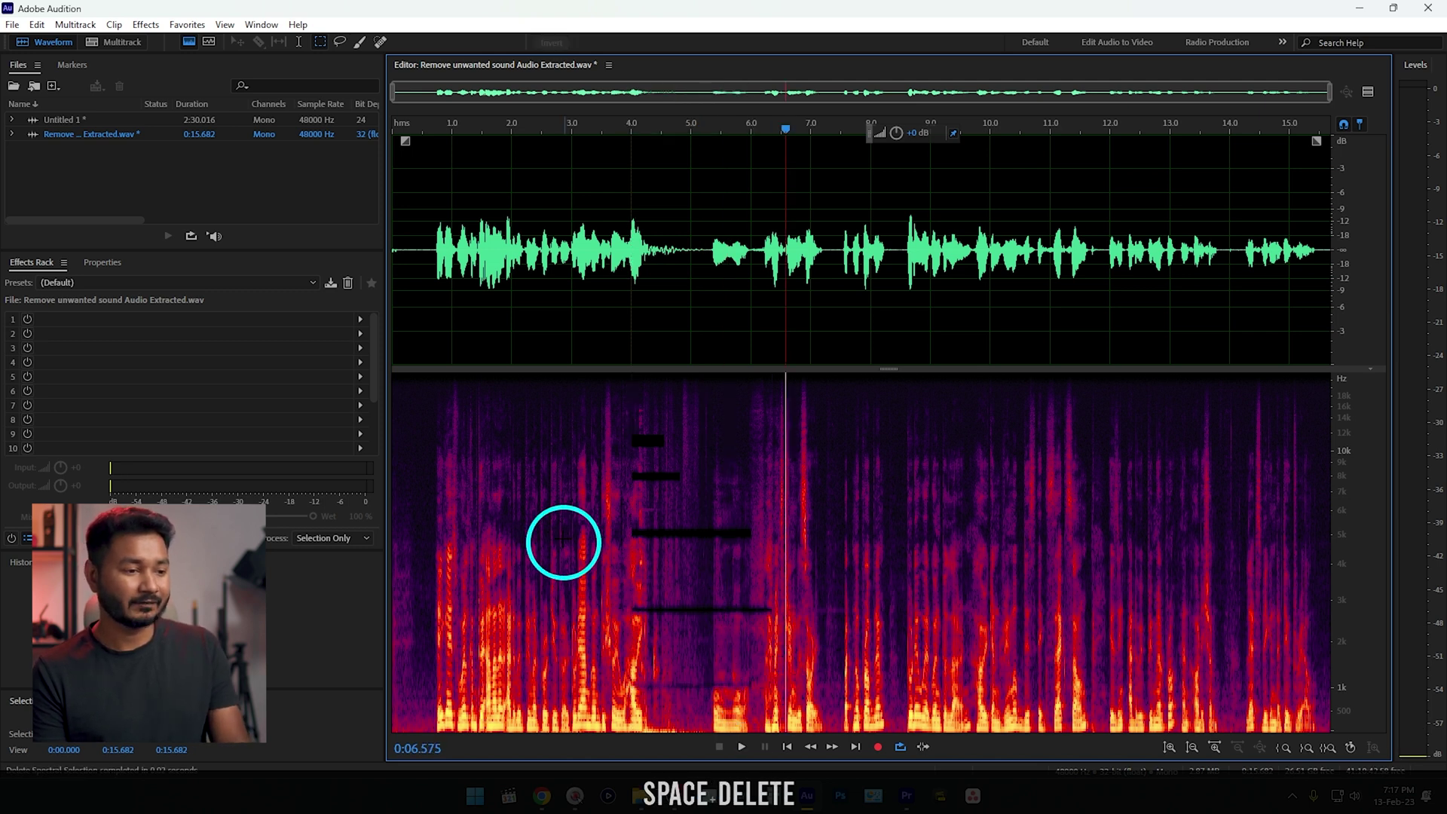
key(space)
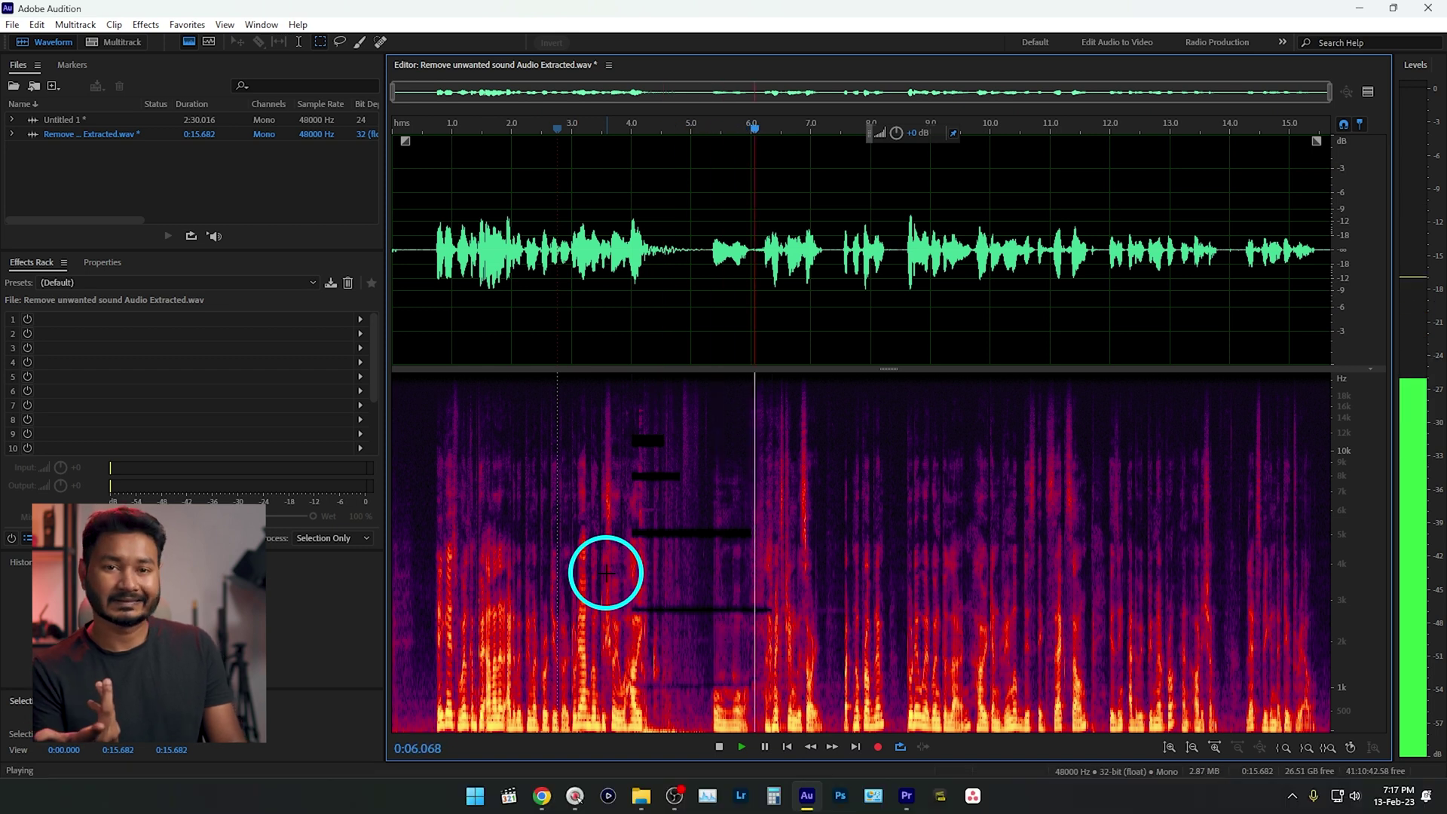
key(space)
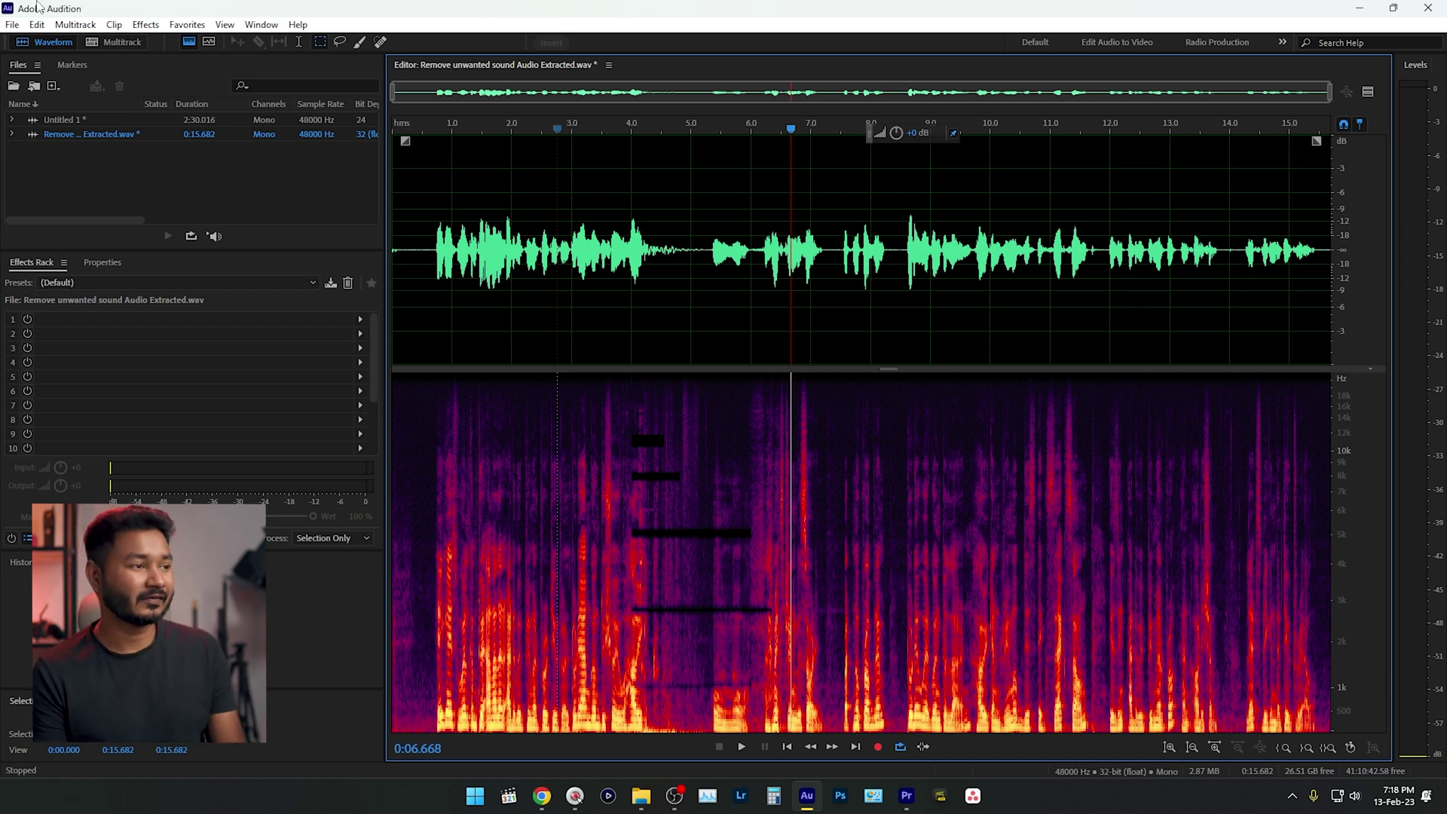
Save Remove unwanted sound Audio Extracted.wav and minimize Audition to return to Premiere Pro
click(13, 25)
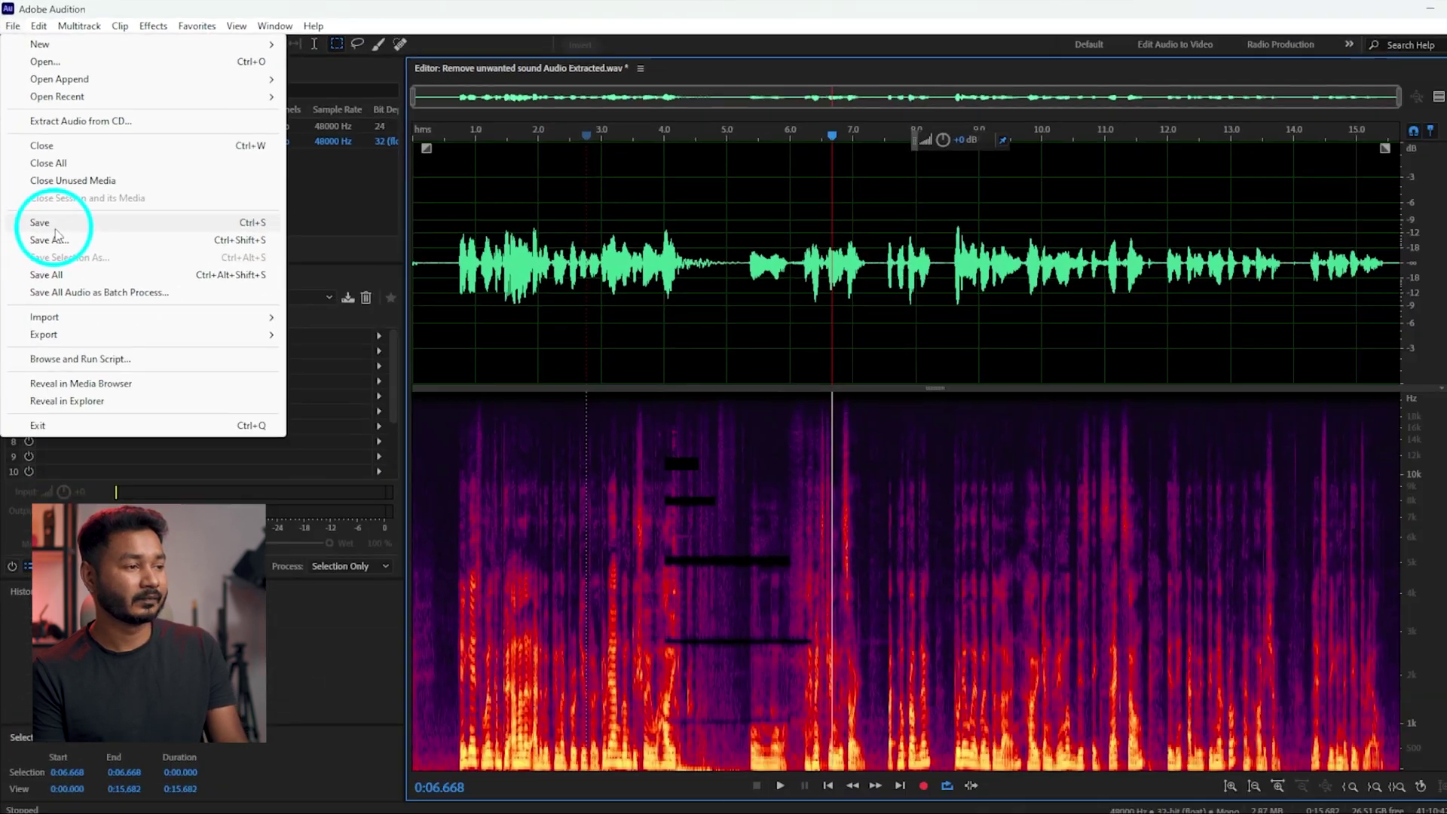
click(67, 273)
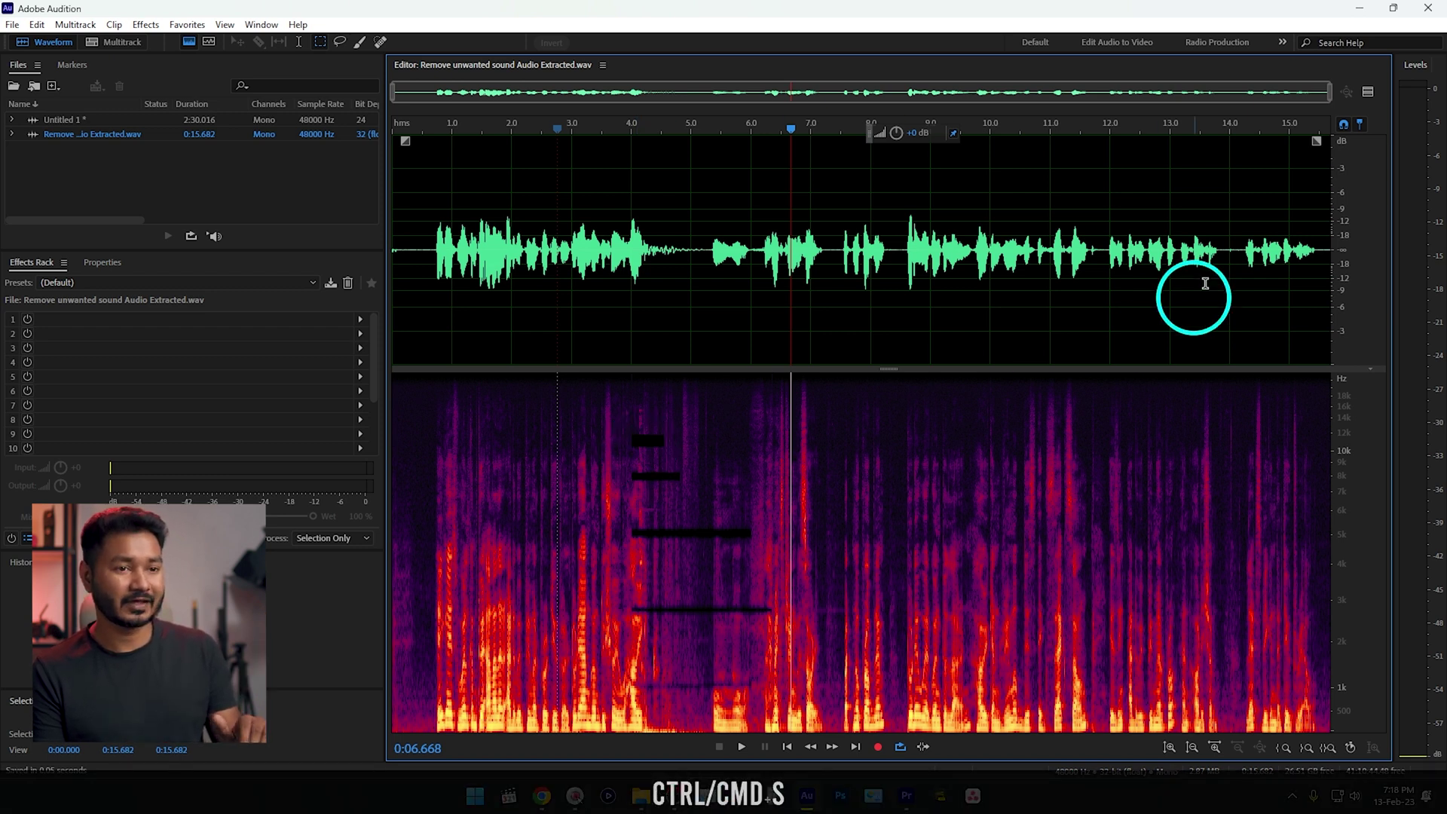
click(1362, 9)
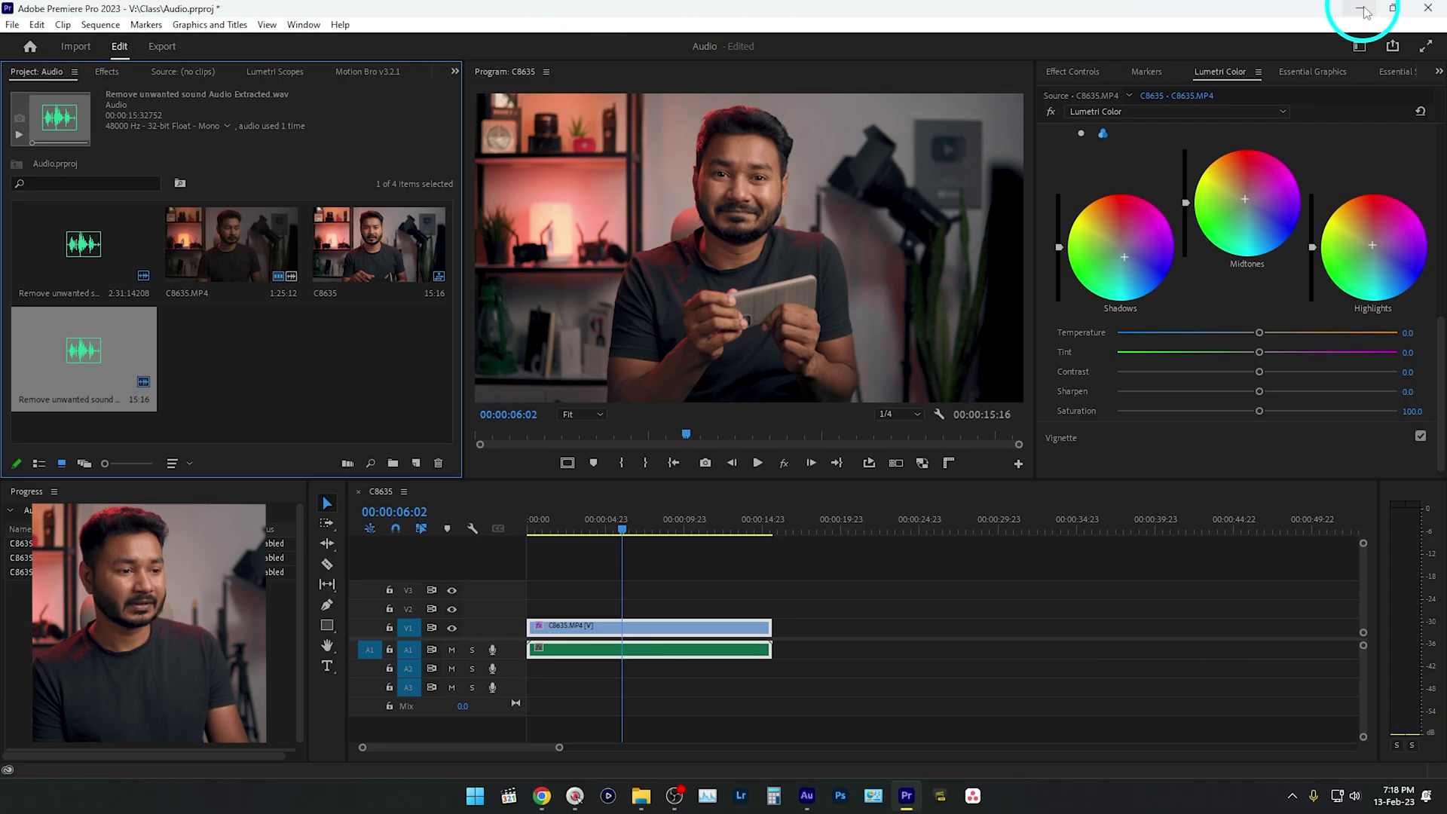
drag(568, 533, 492, 540)
key(space)
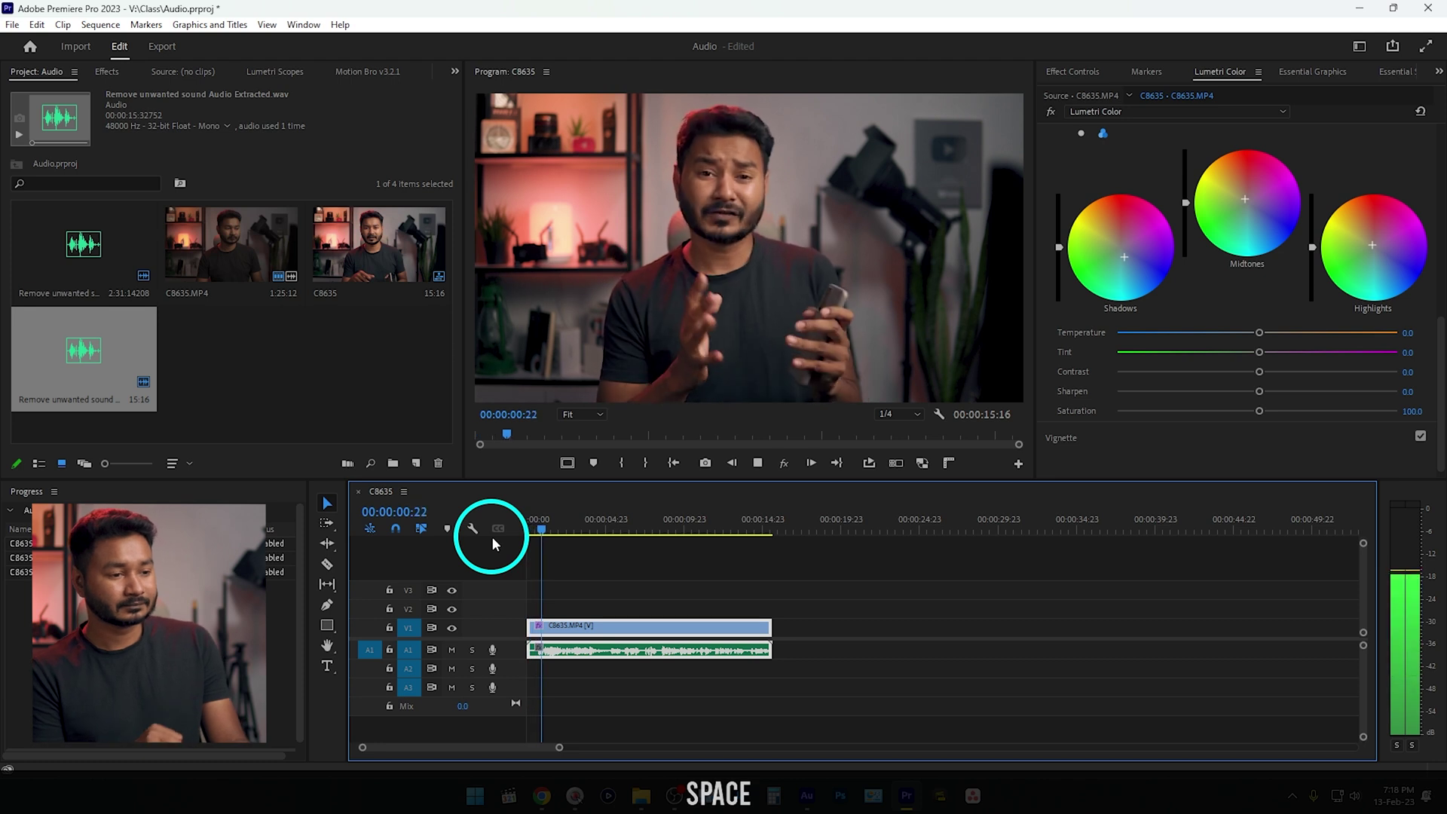